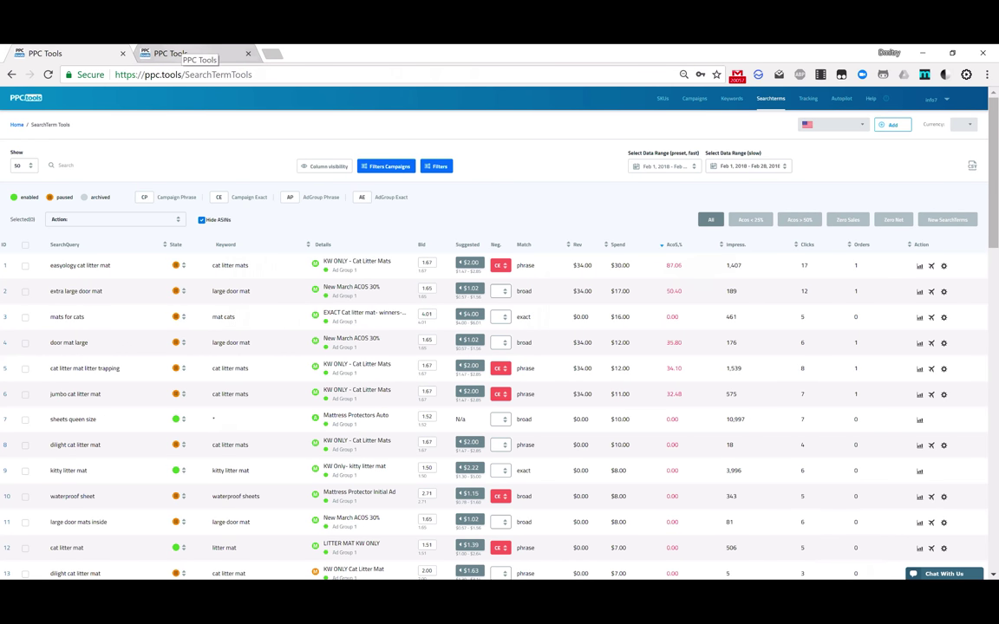
Select the search terms easyology cat litter mat, extra large door mat and mats for cats, and review the bulk actions offered for them.
click(173, 53)
click(48, 52)
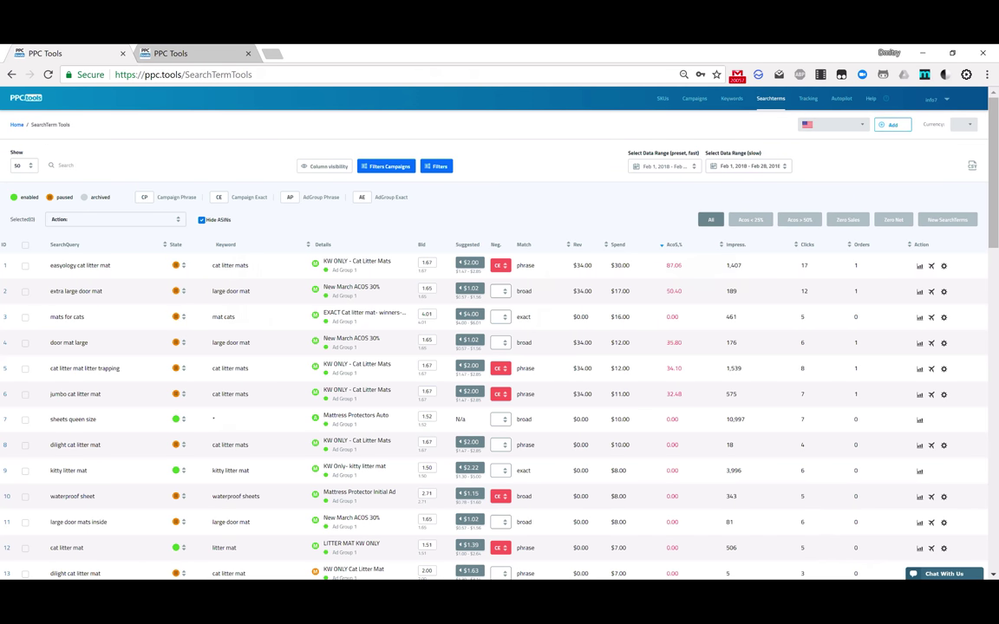
click(25, 265)
click(25, 291)
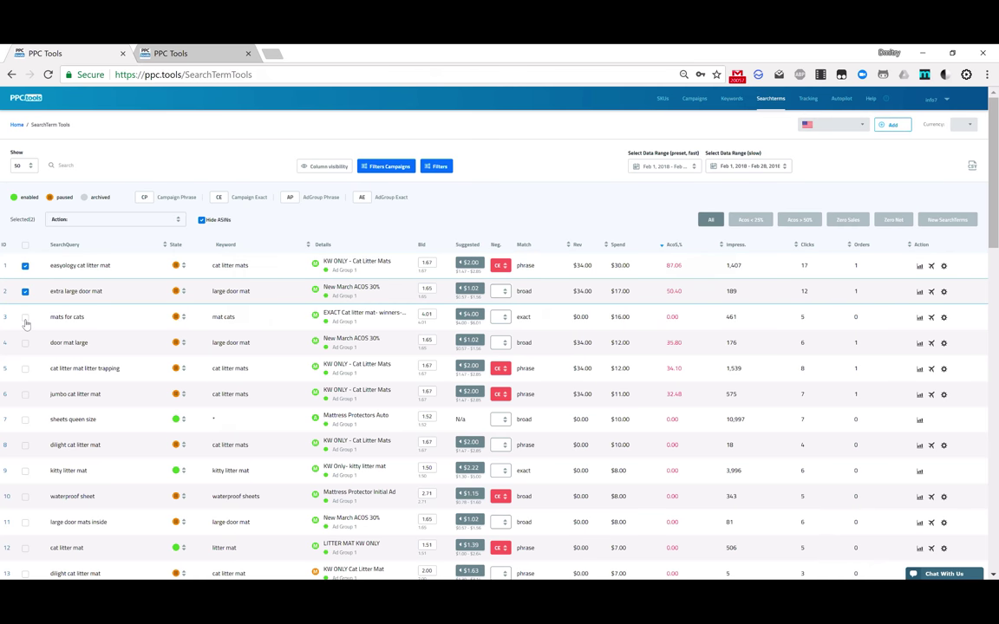
click(25, 318)
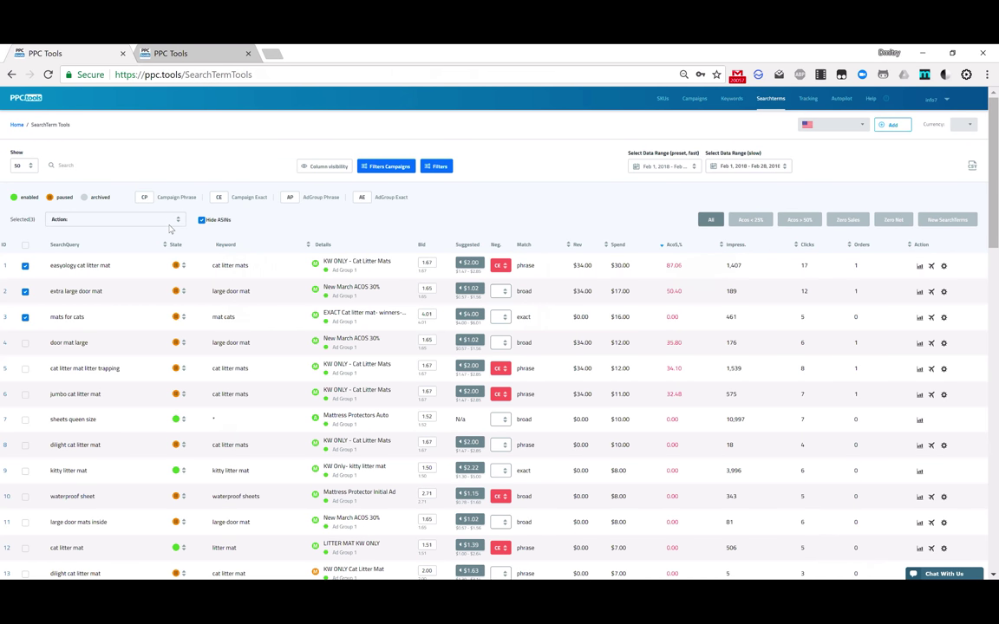
click(163, 223)
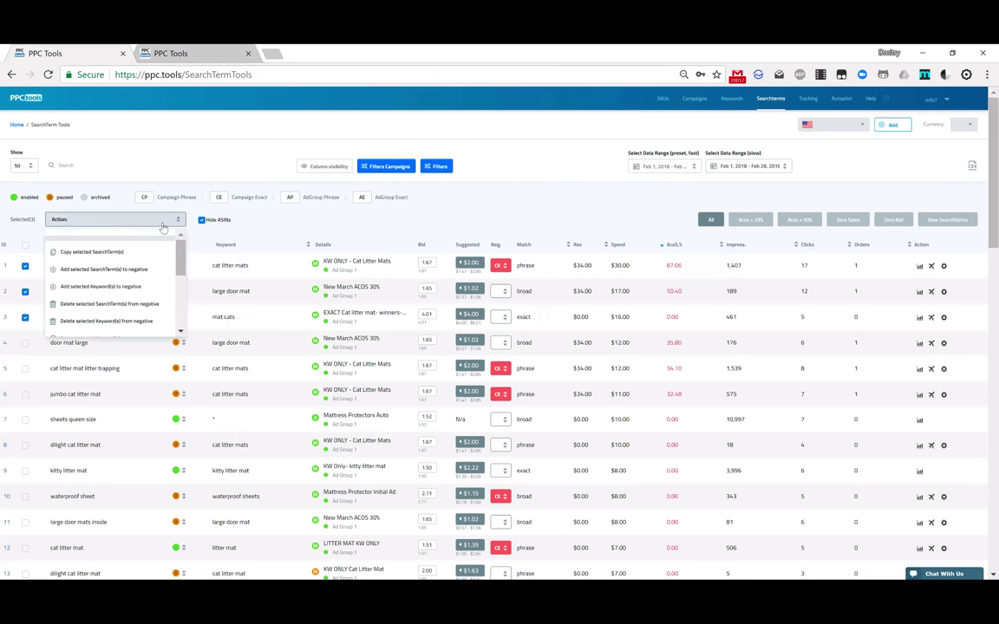
scroll(183, 319, down, 3)
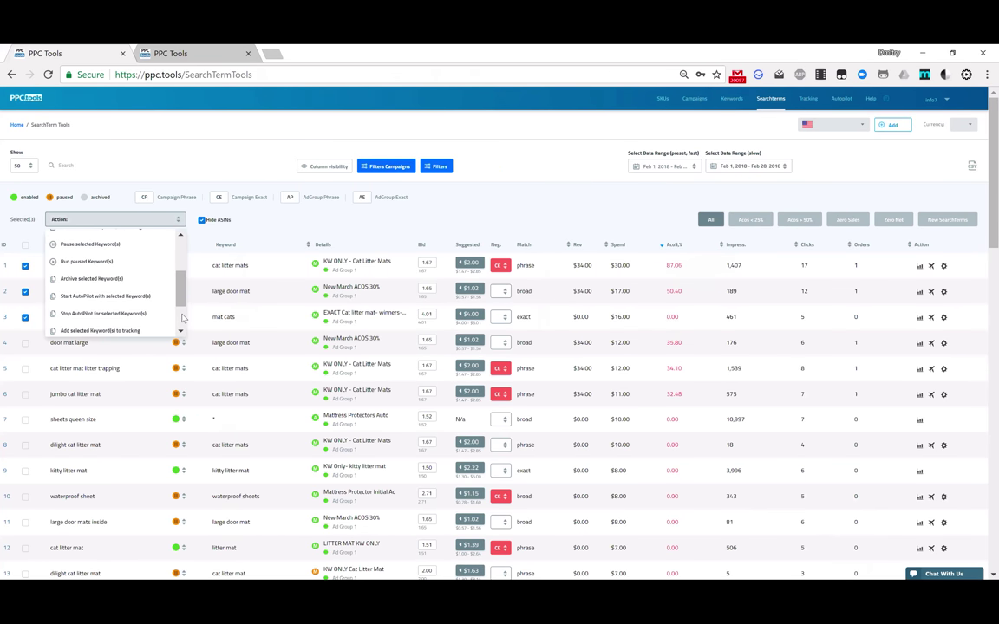
scroll(183, 319, down, 2)
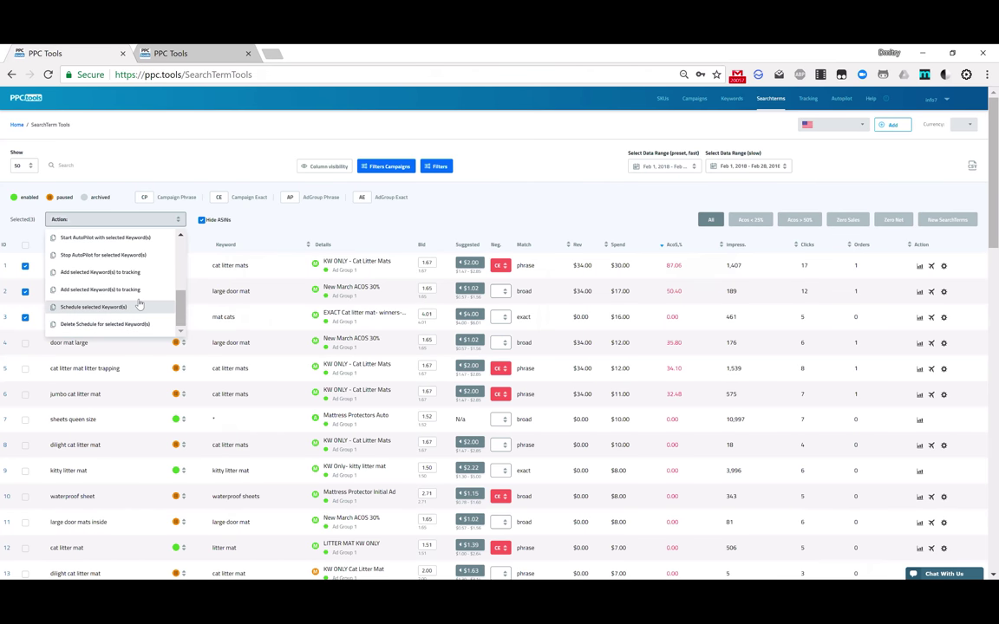
In the ppc.tools:888 version, select the first three search terms and start adding their keywords to a campaign.
click(190, 47)
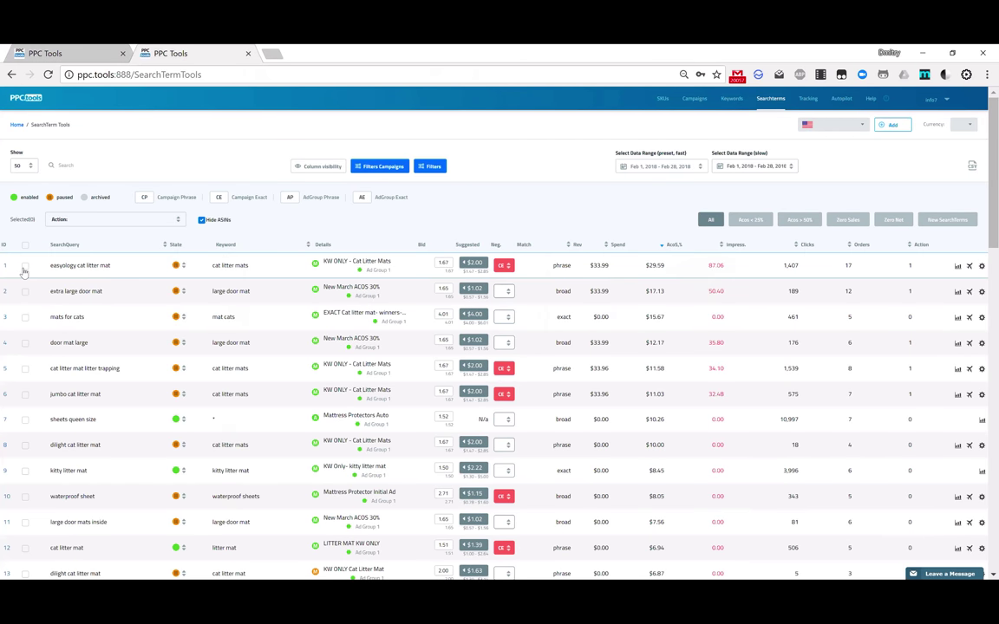
click(25, 292)
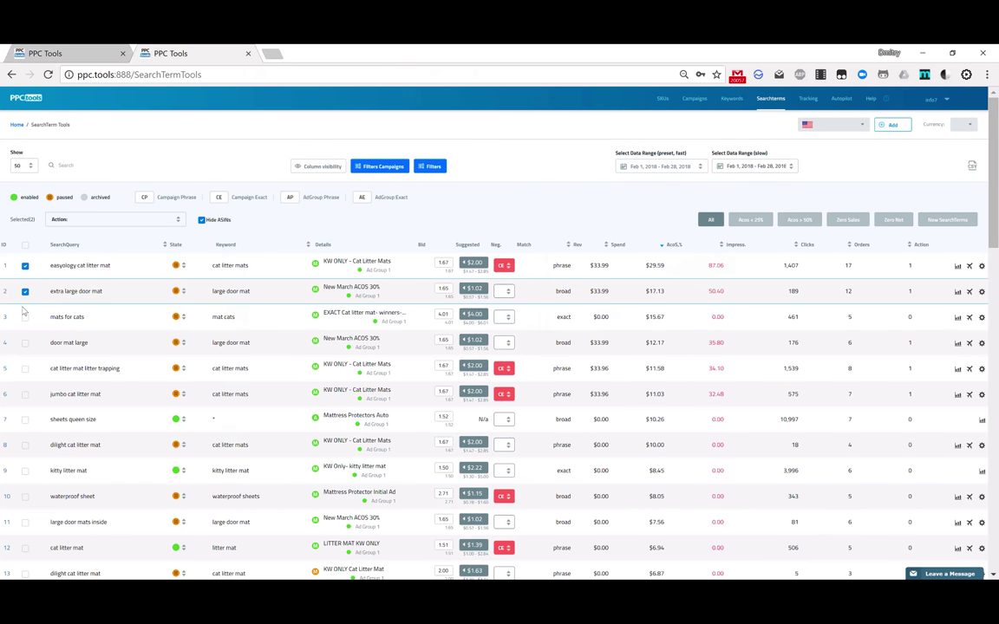
click(25, 318)
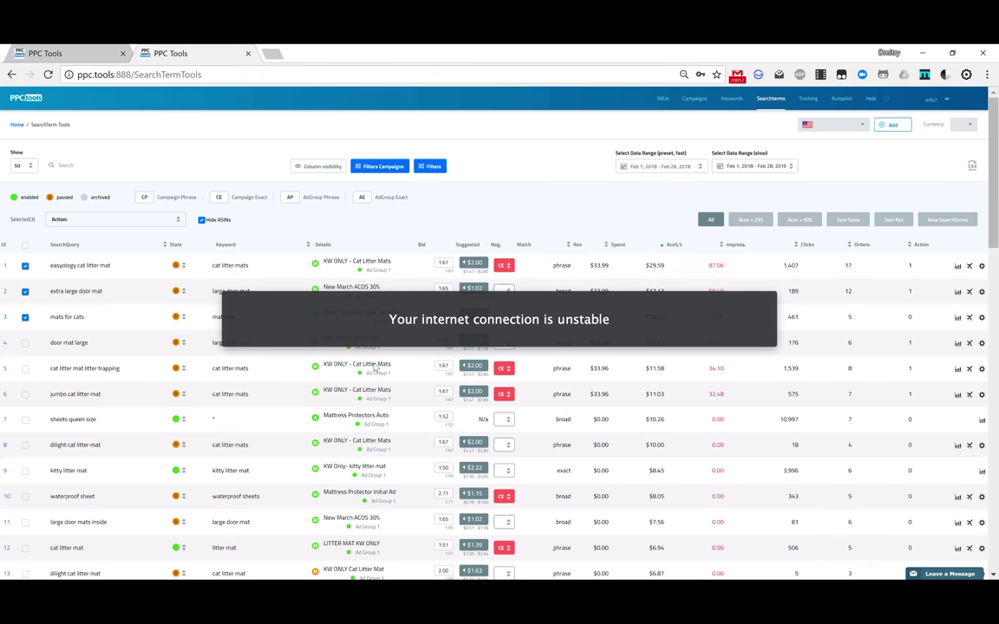
click(128, 221)
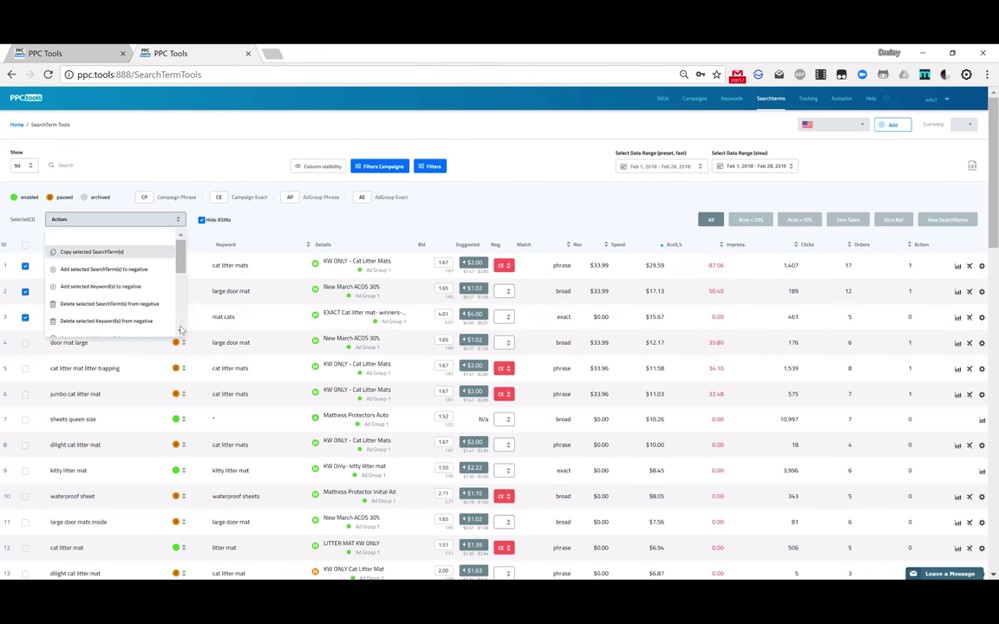
scroll(181, 329, down, 5)
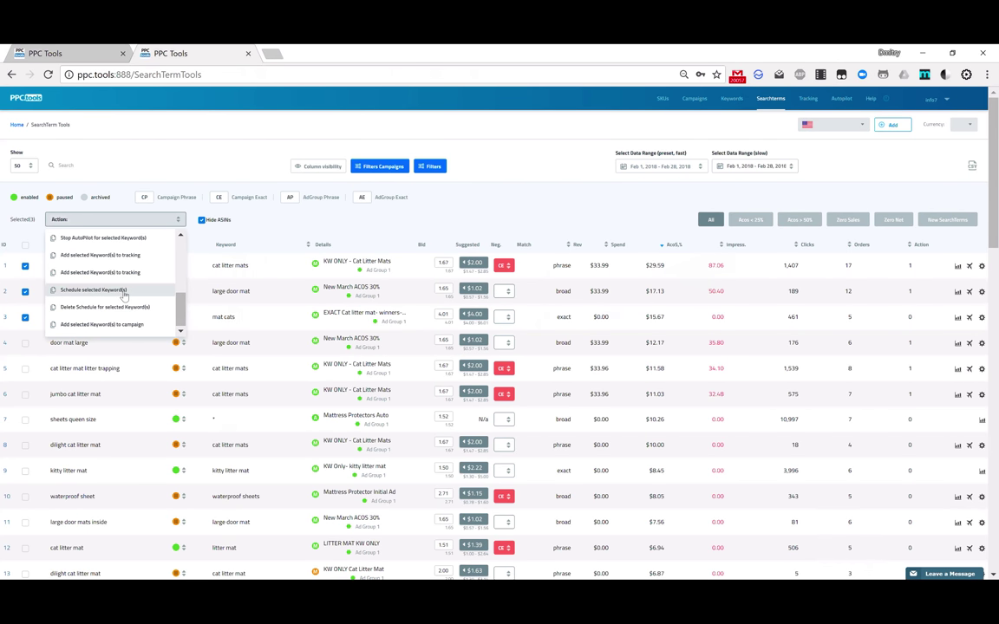
click(72, 326)
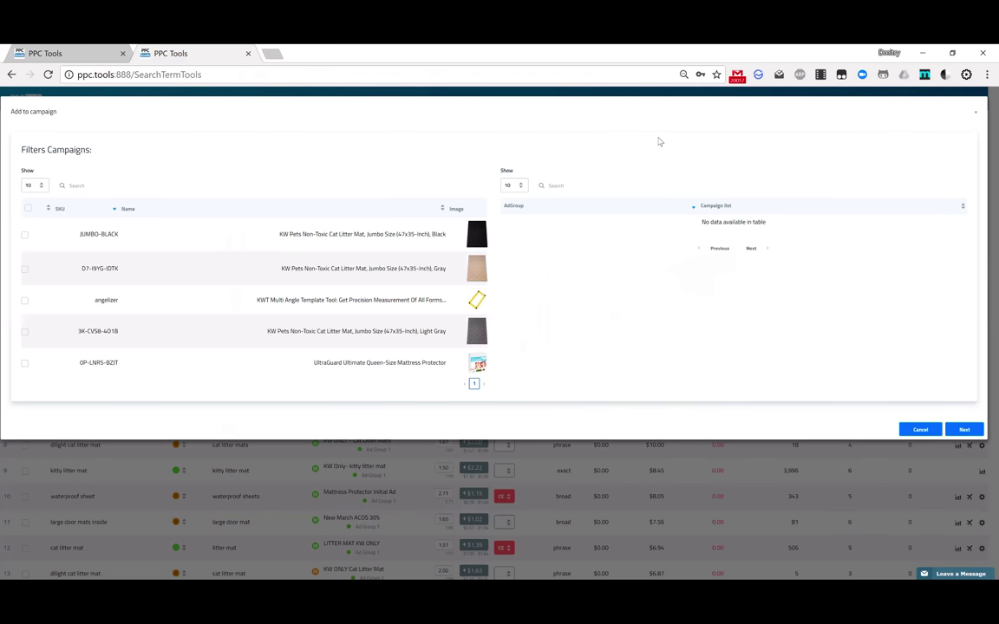
Choose the JUMBO-BLACK SKU, assign ad group Profitable_Exact for campaign profitable_4_20180326, and continue to the selected keywords.
click(26, 237)
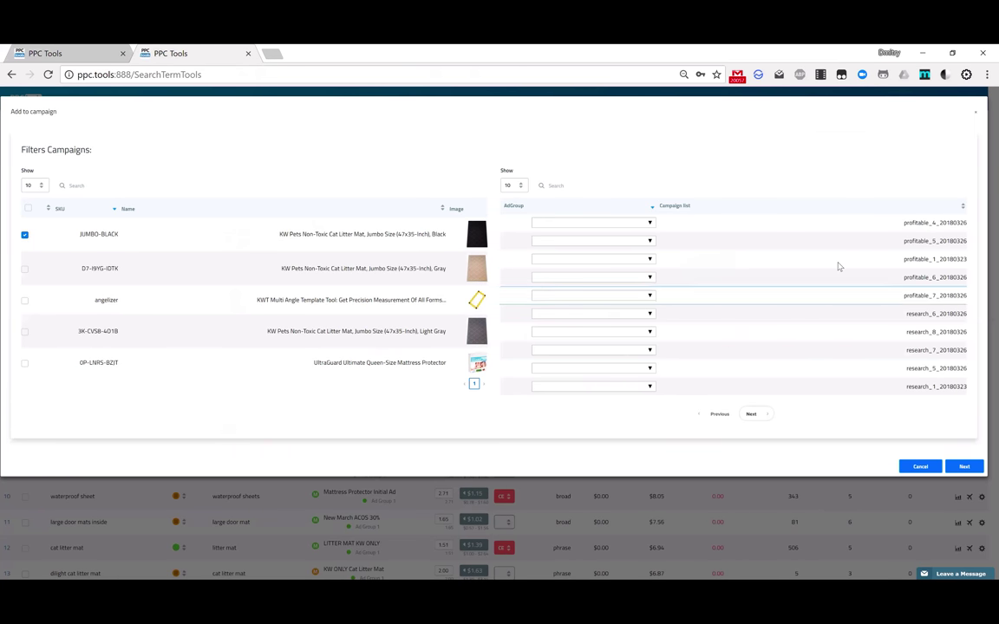
click(652, 223)
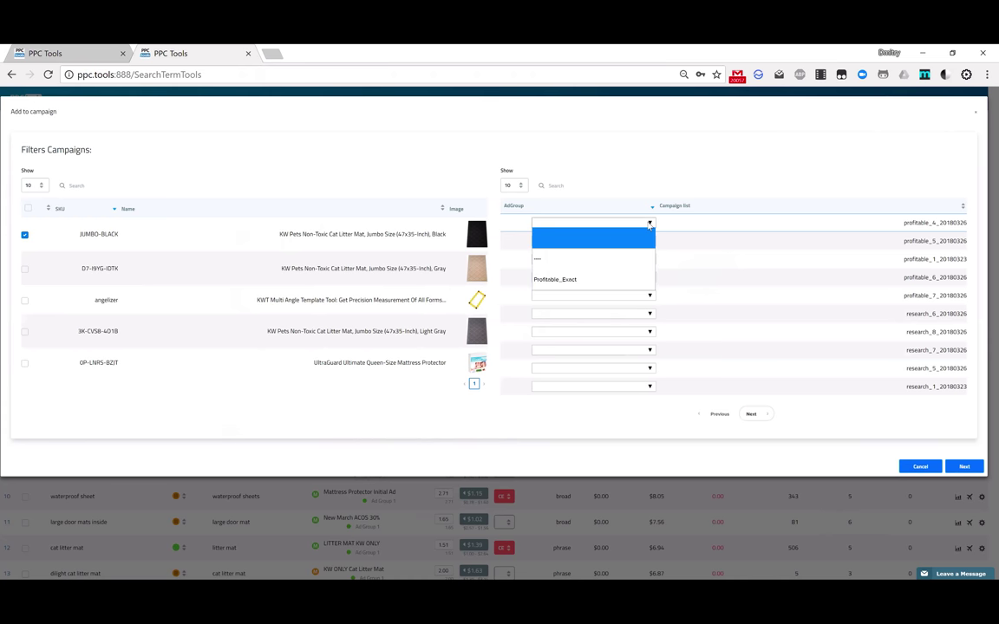
click(581, 286)
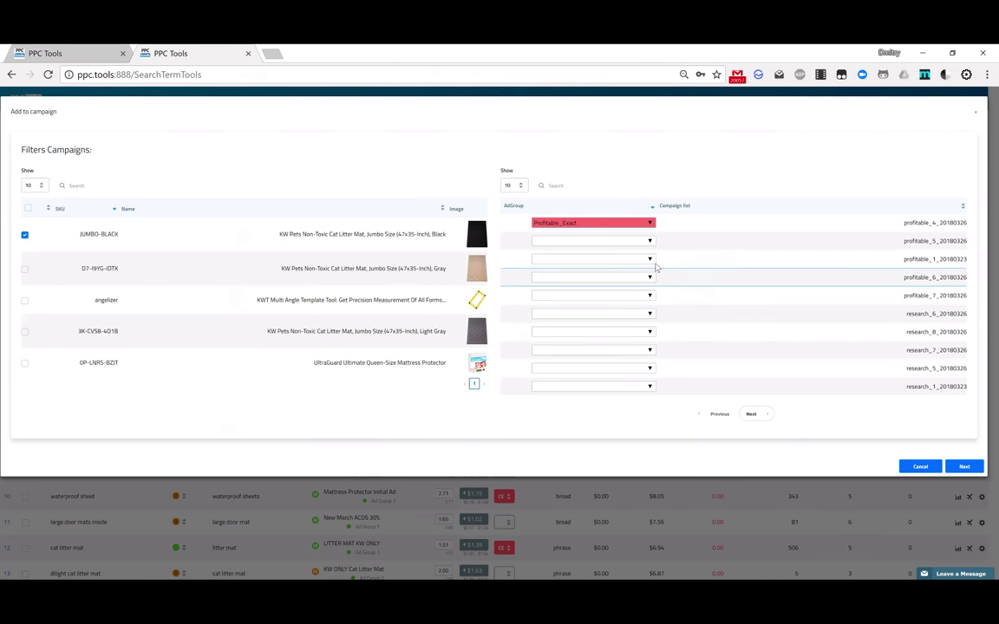
click(957, 467)
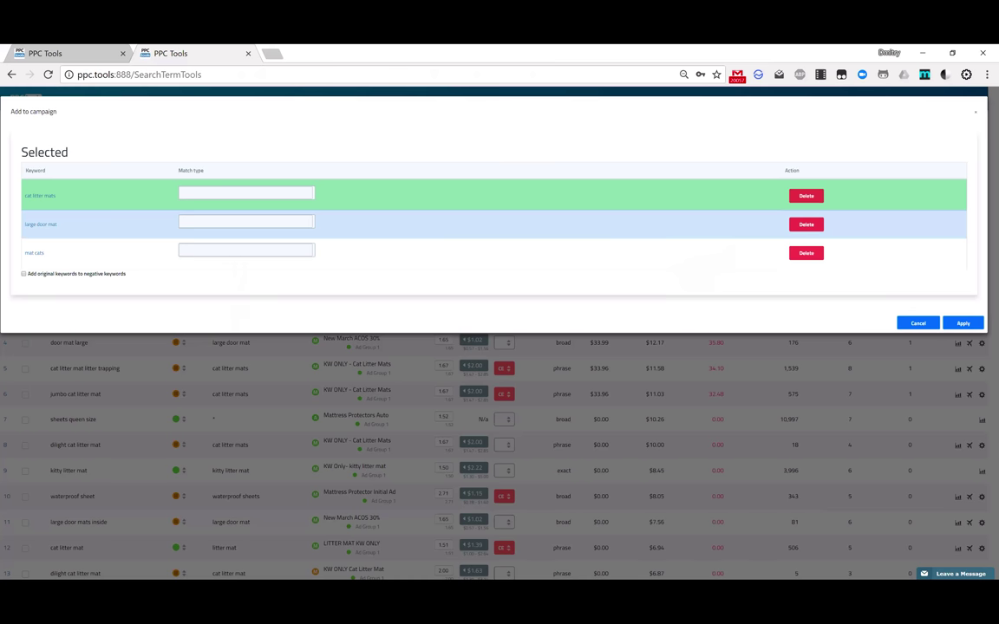
Set the match types to broad and phrase for cat litter mats, broad for large door mat, and exact for mat cats.
click(186, 193)
click(209, 216)
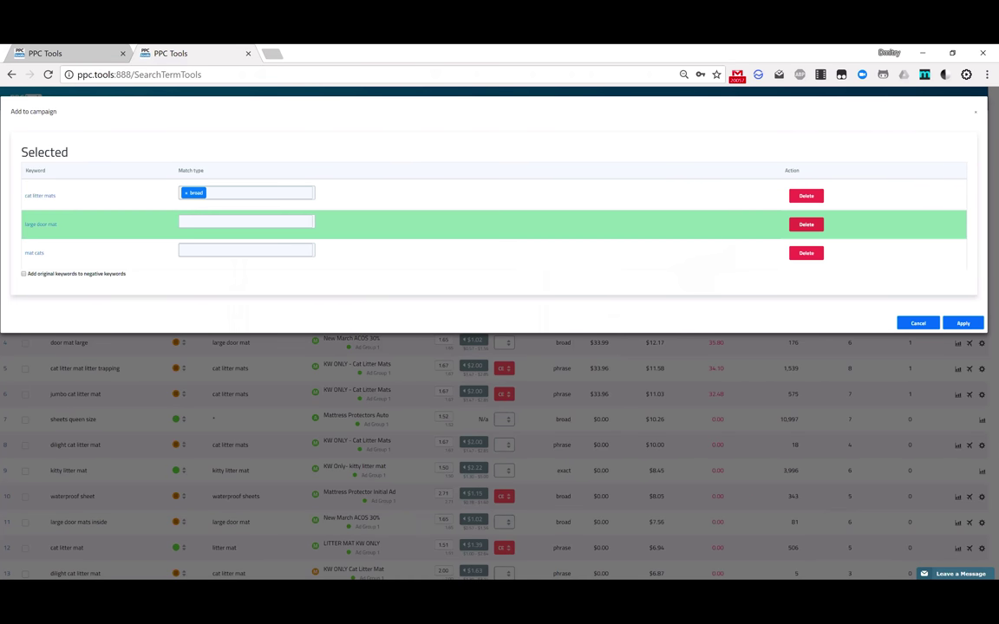
click(225, 192)
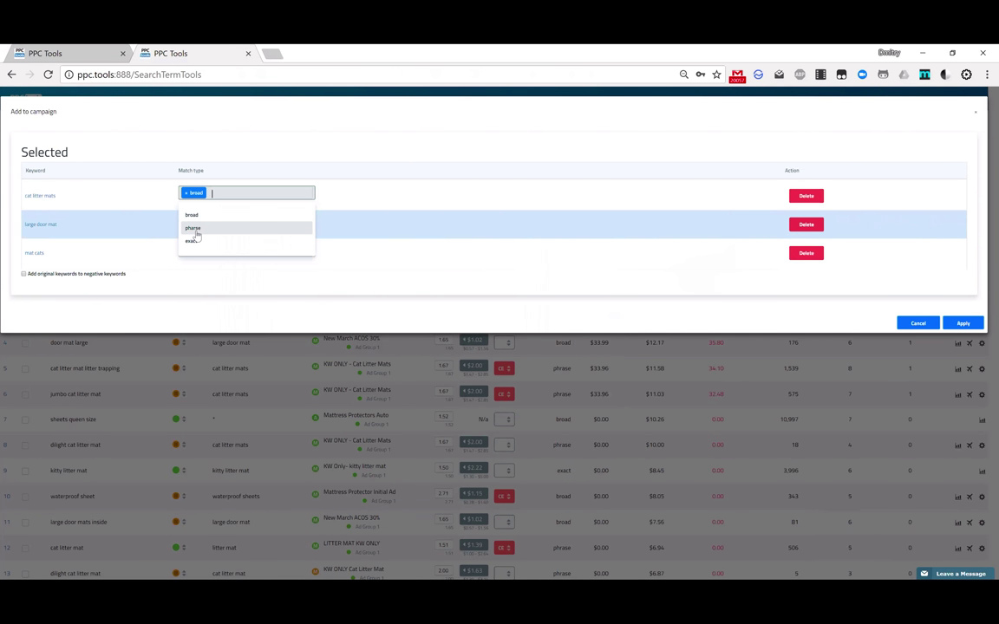
click(193, 229)
click(183, 222)
click(201, 242)
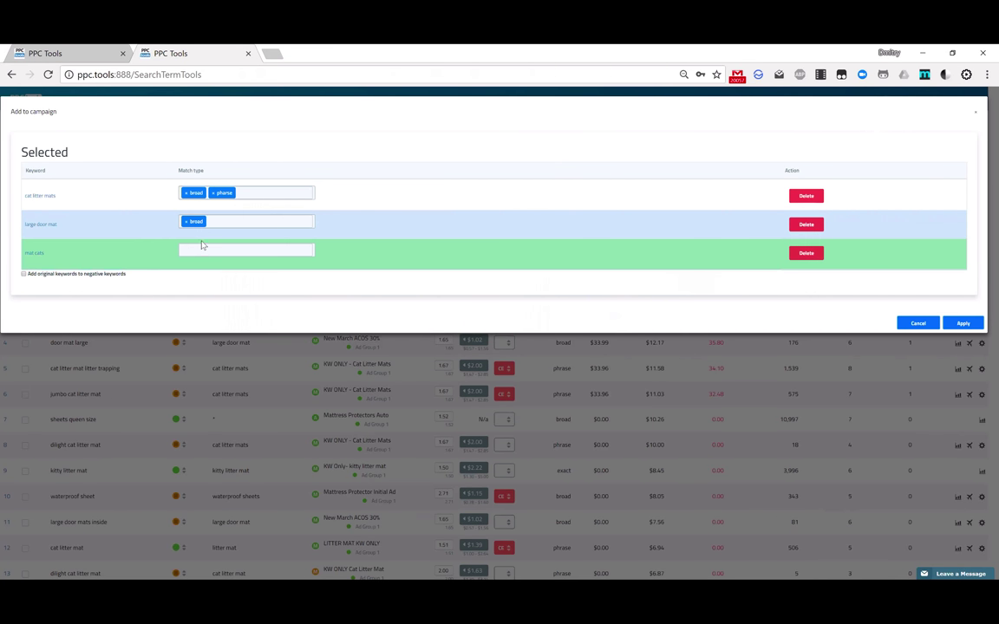
click(184, 250)
click(205, 297)
Remove mat cats from the keywords, enable adding the original keywords to negative keywords, and close the dialog without applying.
click(805, 196)
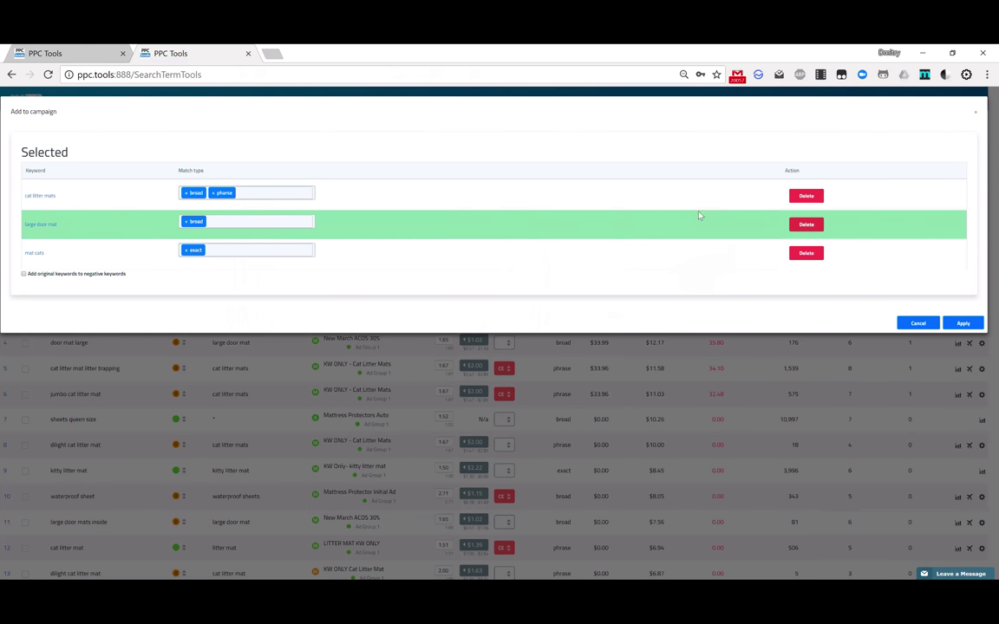
click(806, 252)
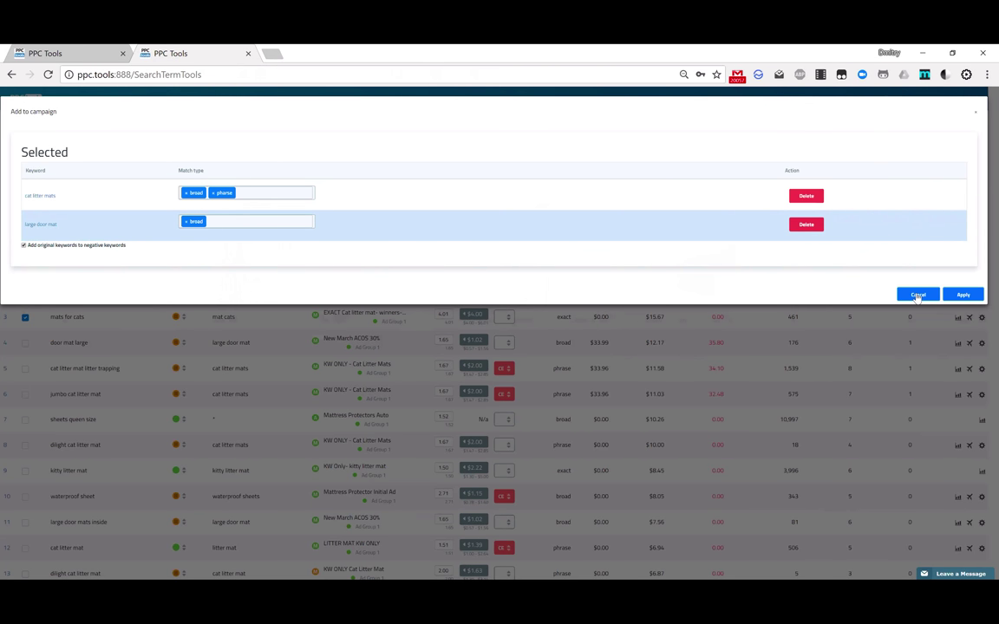
click(975, 114)
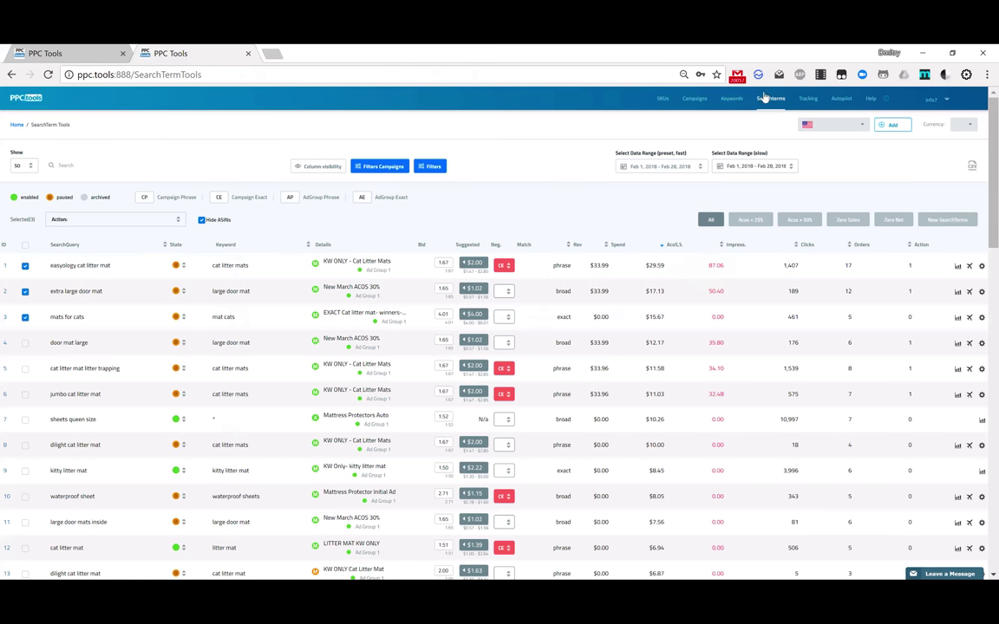
Open the campaign list and bring up the new campaign form.
click(695, 100)
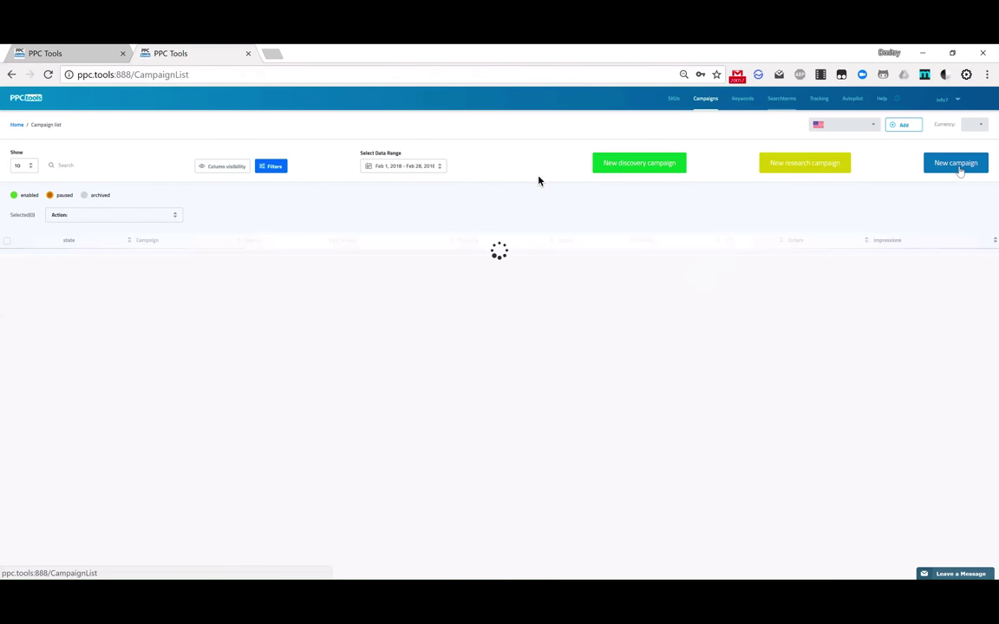
Leave the full-screen view in Zoom, show the meeting's participant list, and return to full screen.
click(532, 604)
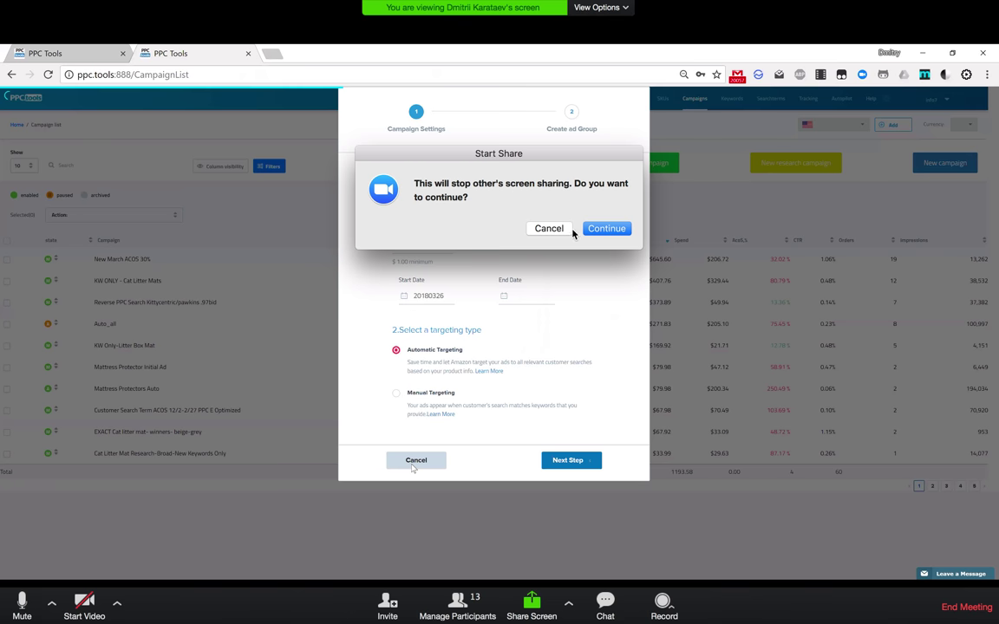
click(548, 228)
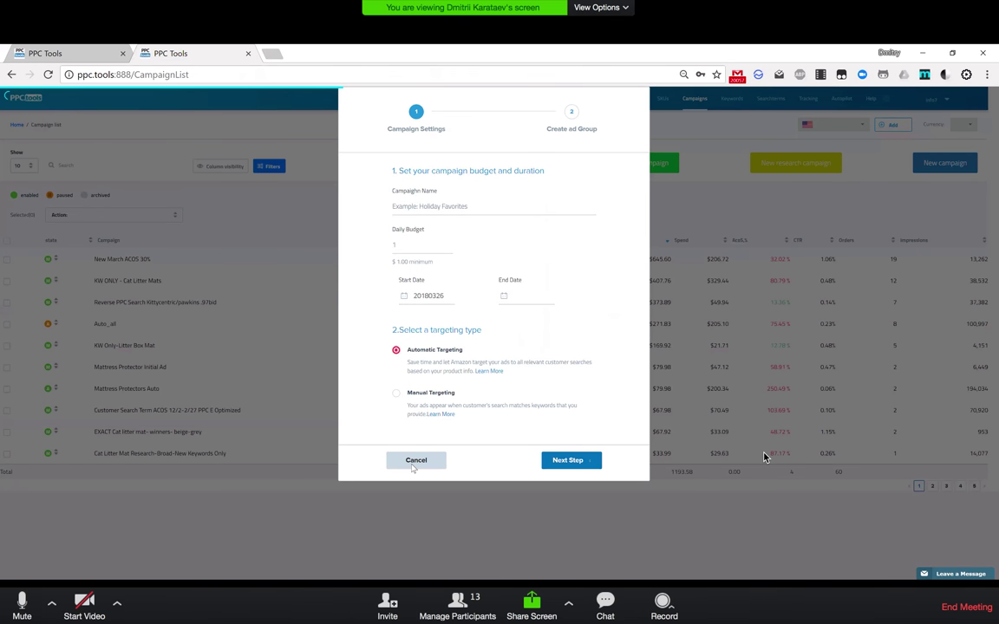
key(Escape)
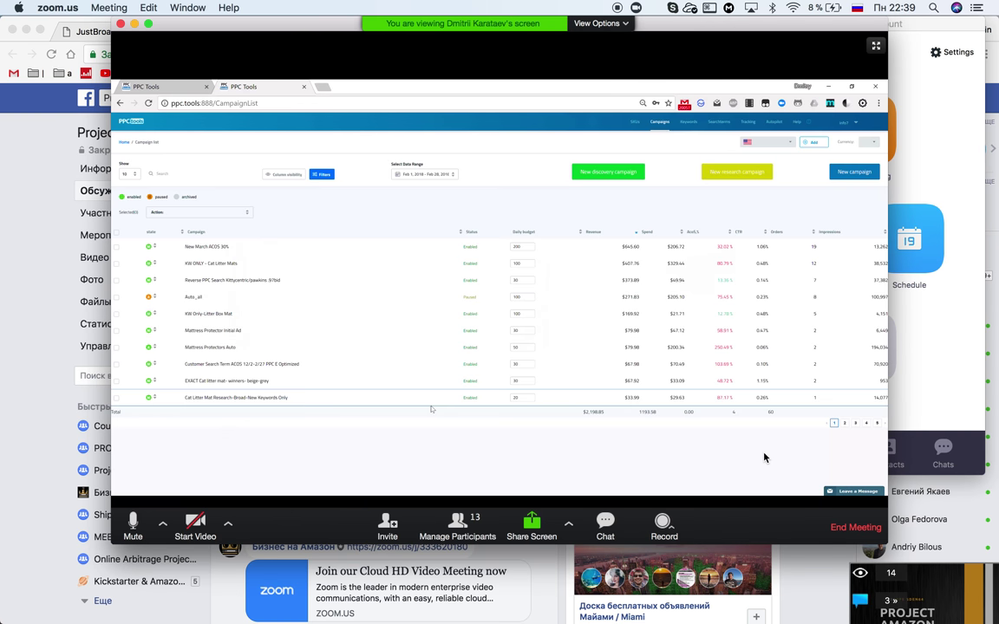
click(457, 529)
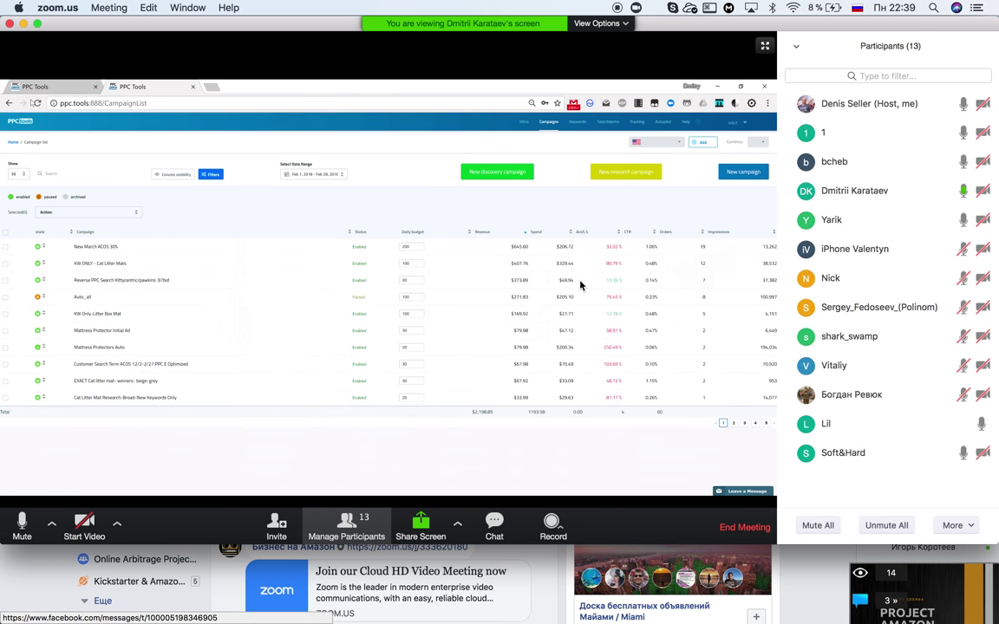
click(765, 45)
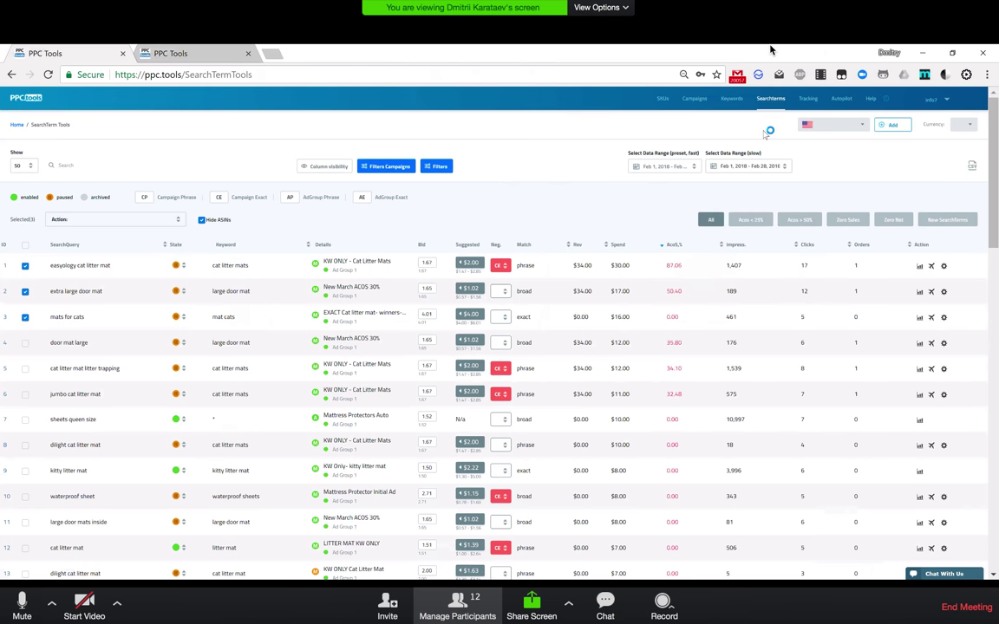
Go to the PPC Tools dashboard and examine the revenue, ad spend and per-SKU profit figures.
click(837, 124)
click(756, 127)
click(16, 103)
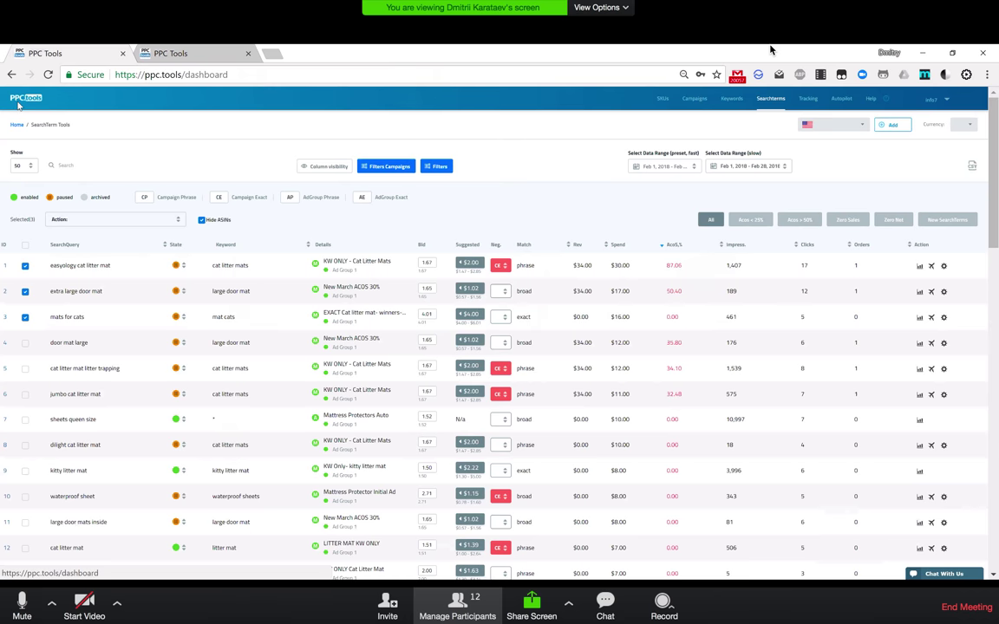
click(467, 420)
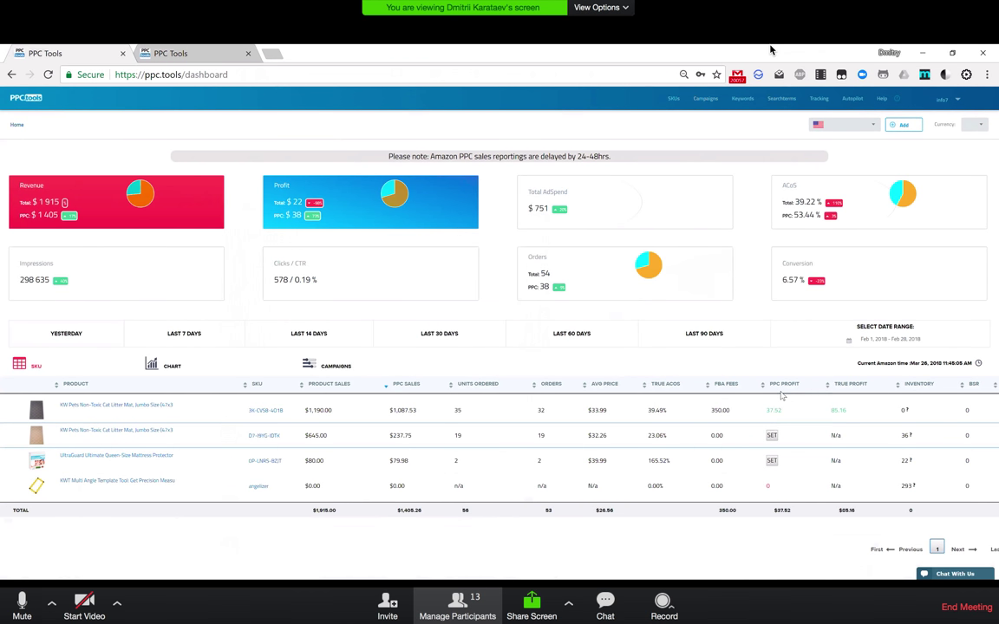
click(742, 433)
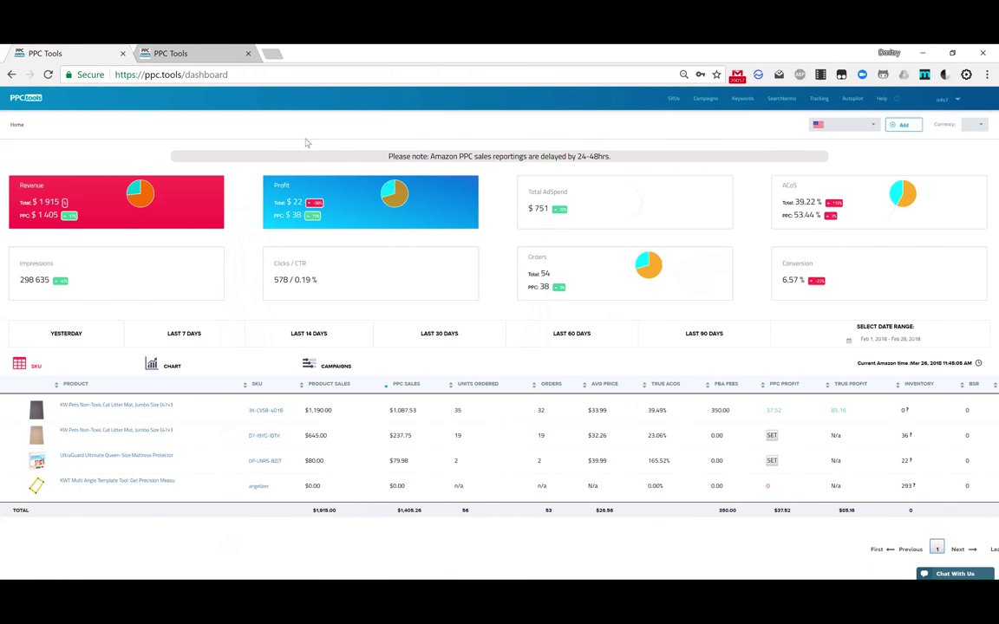
View the SKU product list, and inspect the cost and price fields of D7-I9YG-IDTK from the dashboard without saving.
click(674, 99)
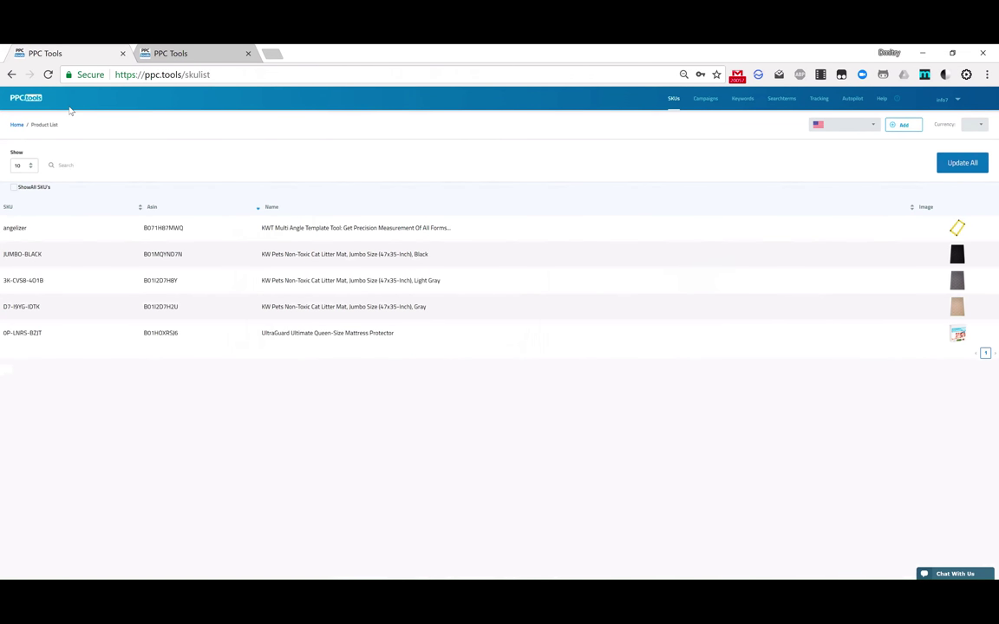
click(17, 124)
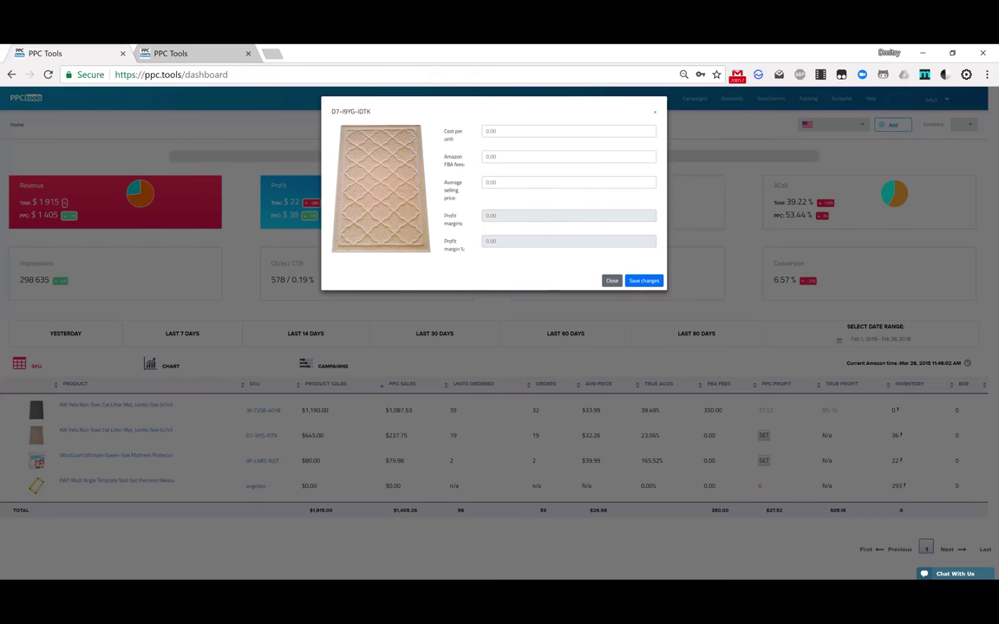
click(487, 182)
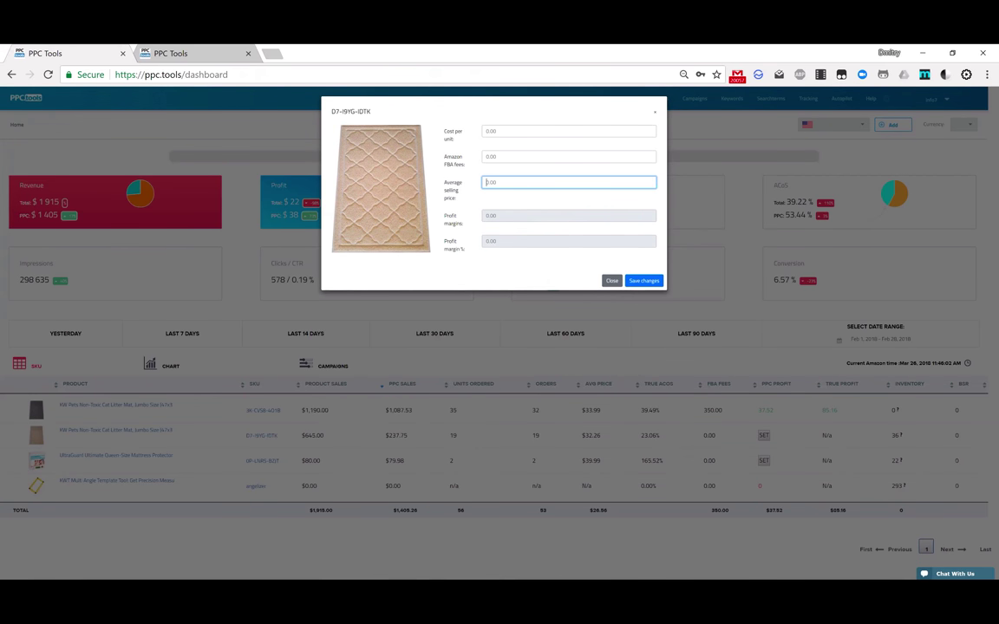
click(612, 280)
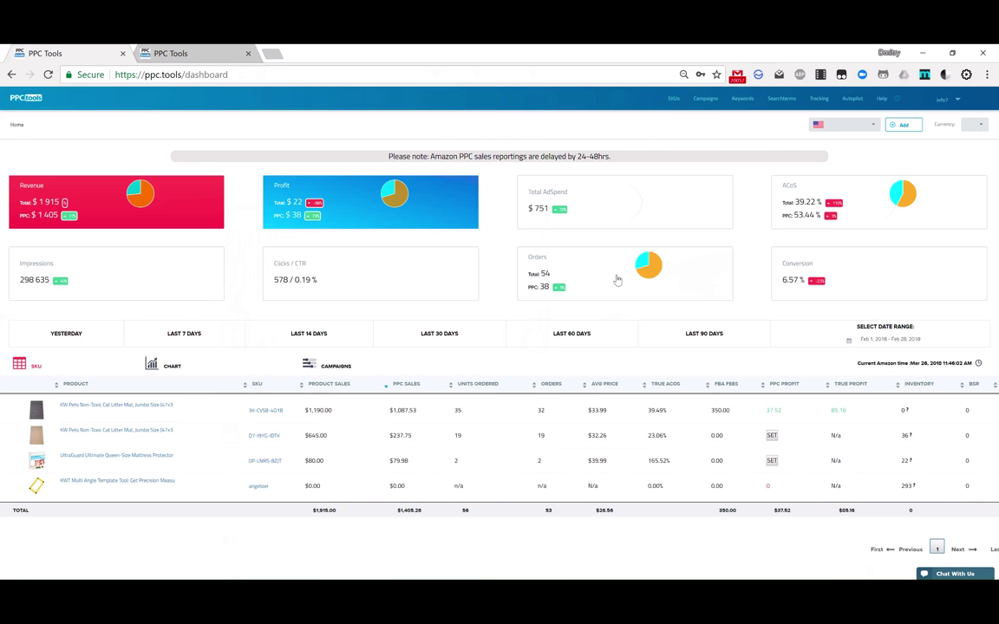
View the SKU product list and its bulk cost, FBA fee and price update page, and check the inventory figures on the dashboard.
click(673, 100)
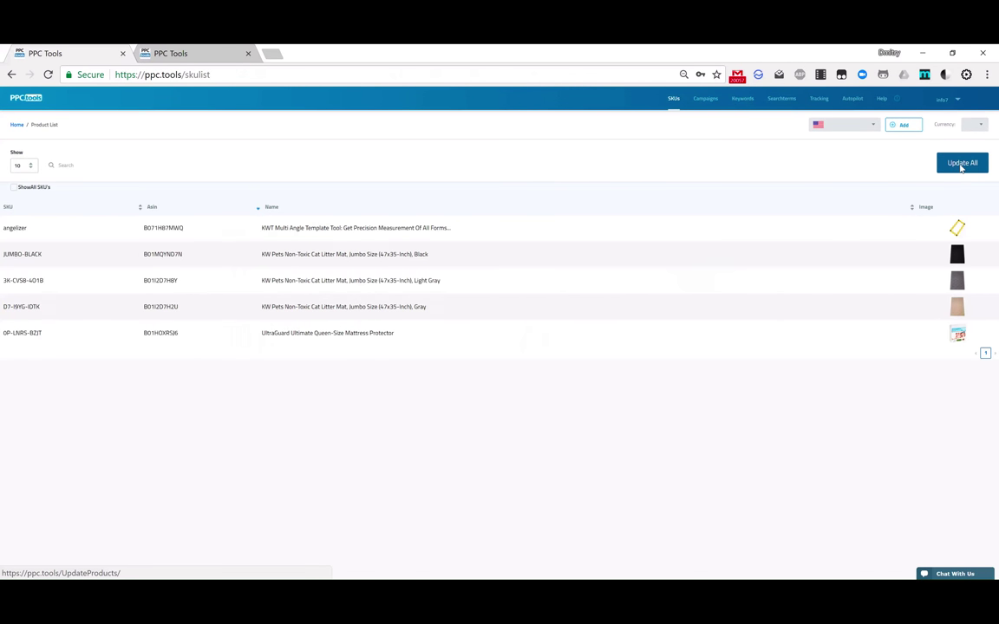
click(960, 164)
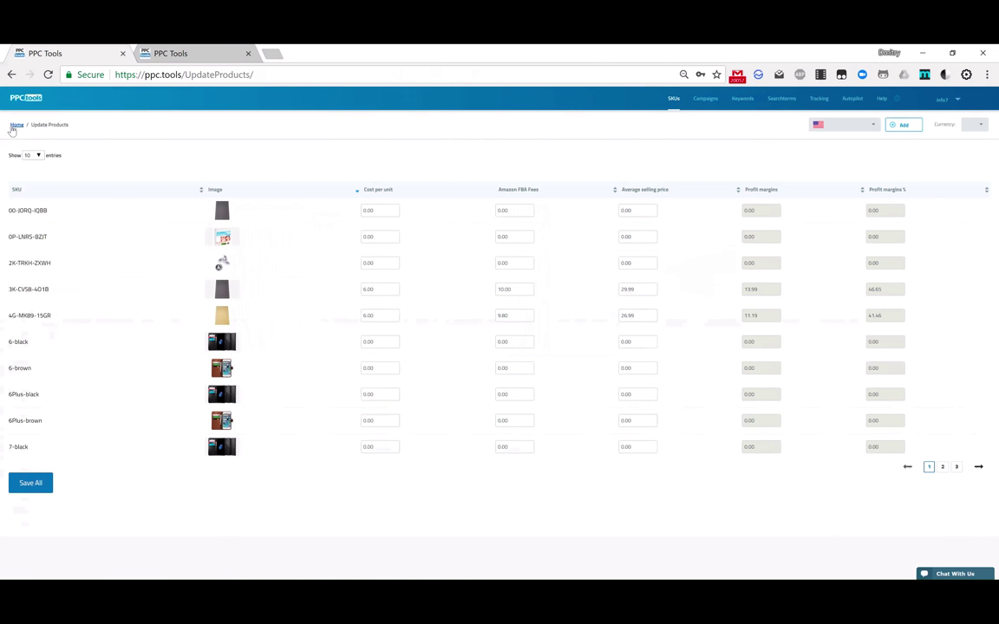
click(13, 127)
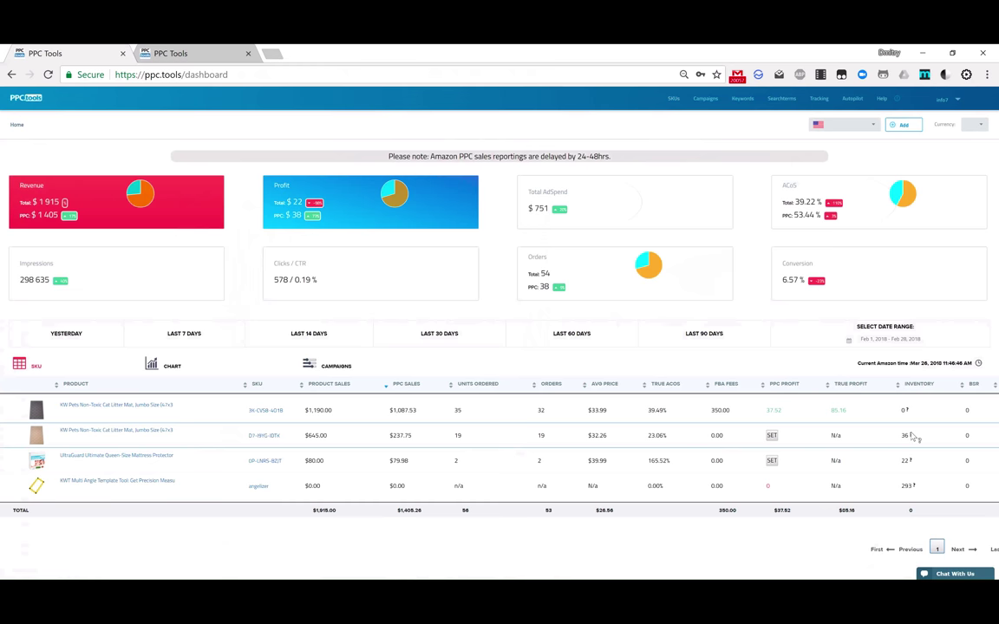
mouse_move(914, 437)
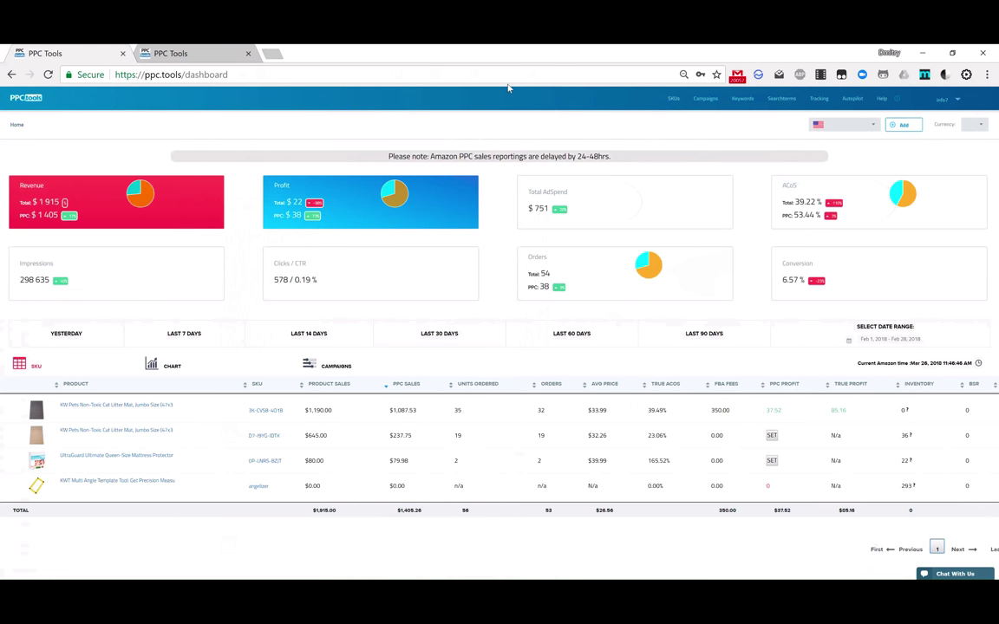
Open the search terms report and look through its preset and custom date range options without changing the range.
click(776, 102)
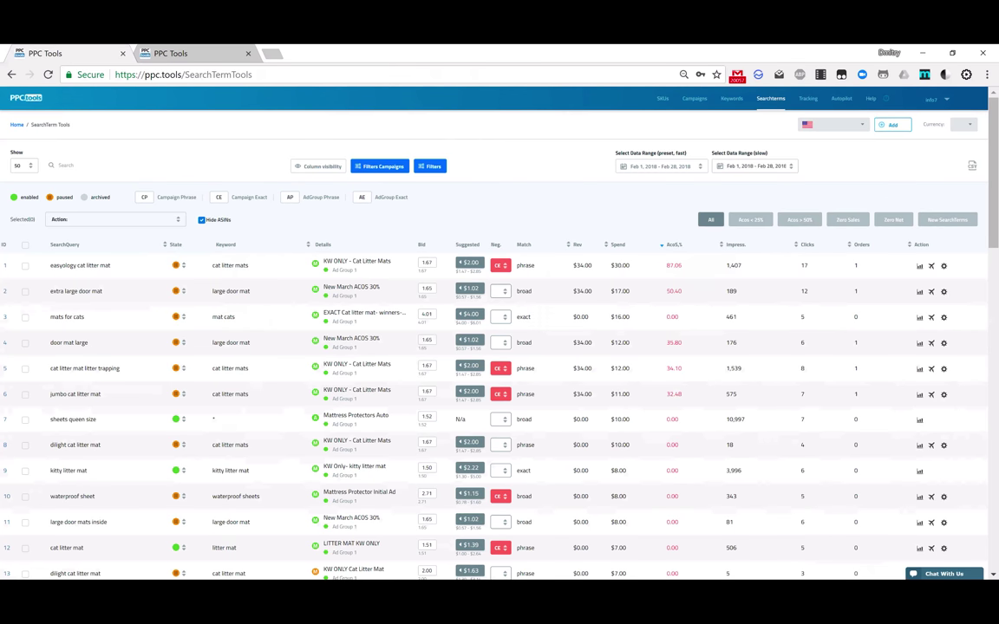
click(639, 167)
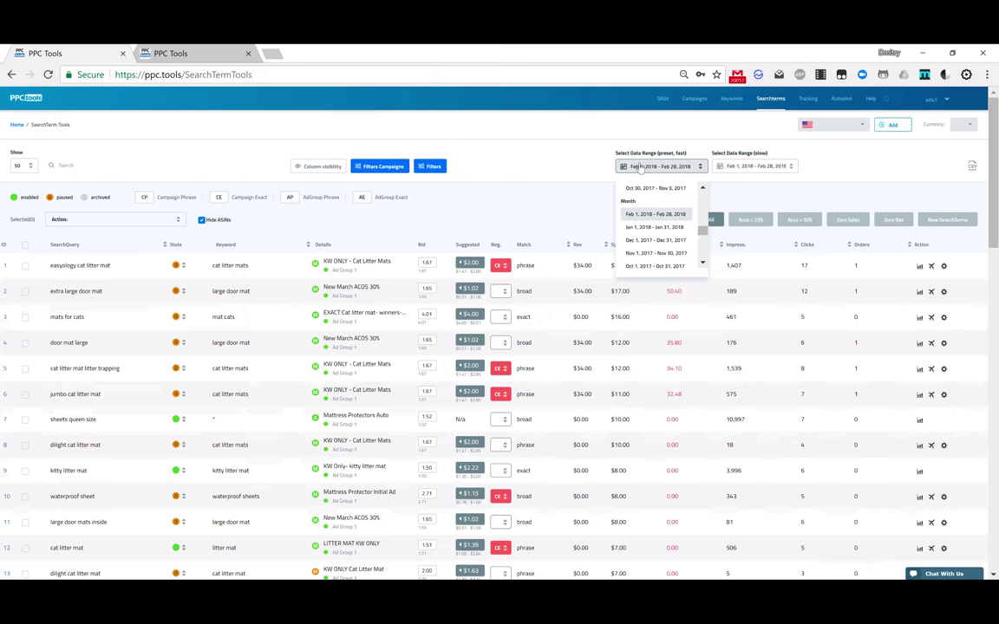
scroll(707, 203, up, 5)
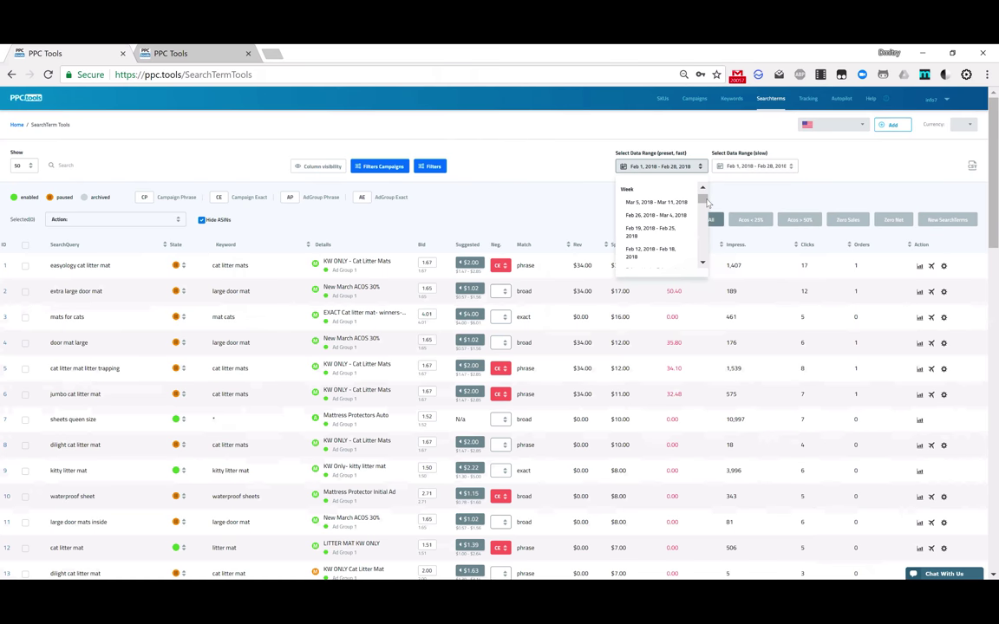
click(708, 202)
click(840, 160)
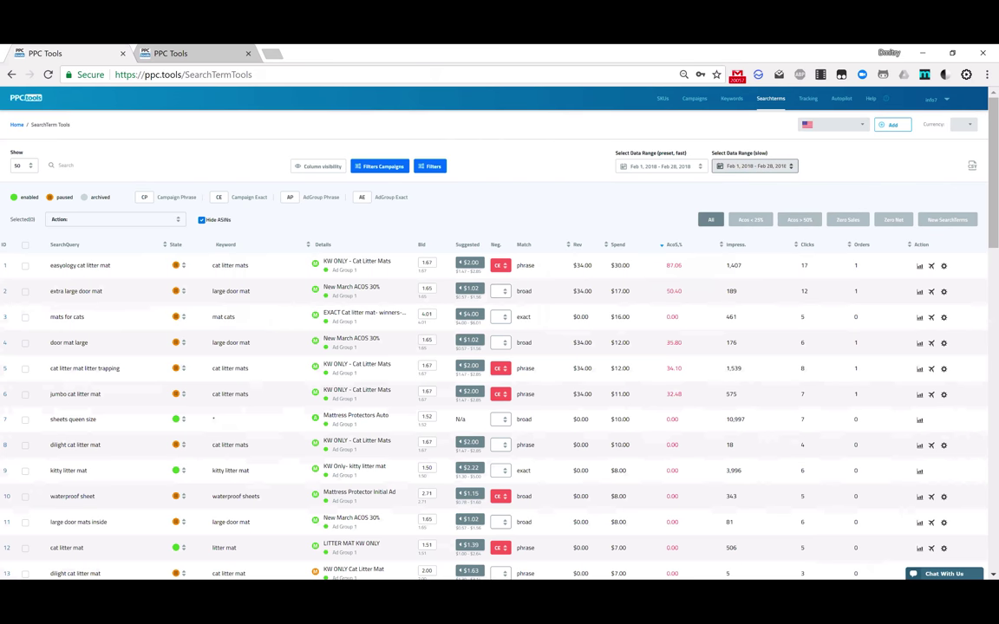
click(754, 165)
click(885, 172)
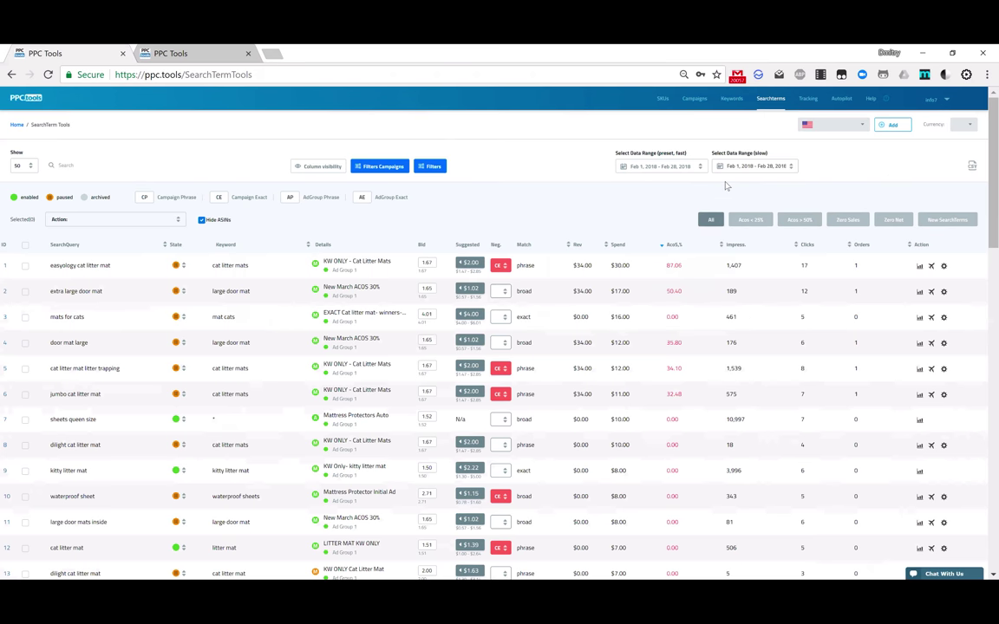
Set the search terms report's preset date range to Feb 26, 2018 - Mar 4, 2018.
click(643, 167)
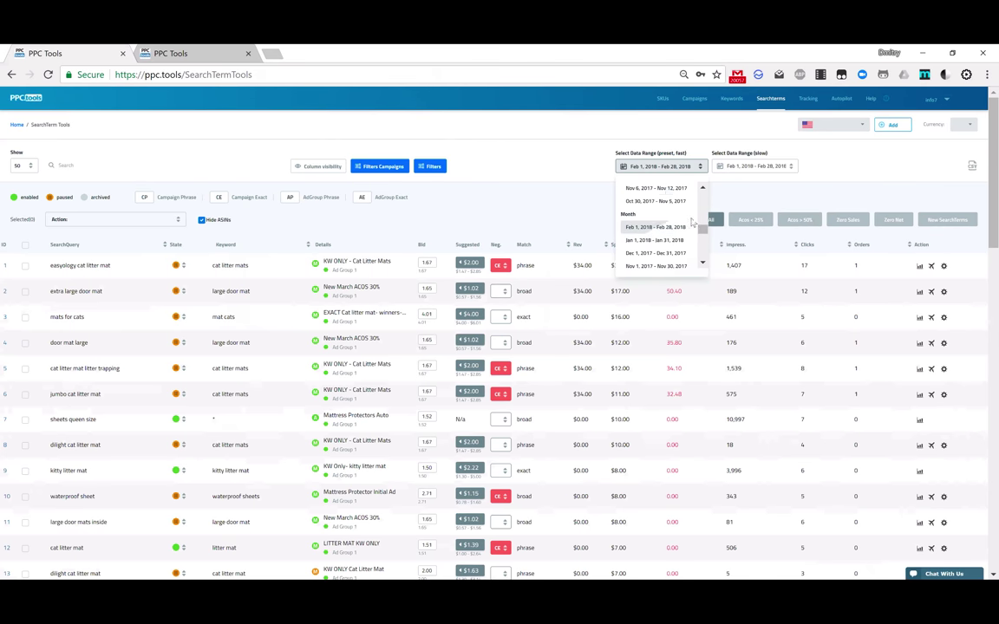
scroll(704, 201, up, 3)
scroll(704, 200, up, 3)
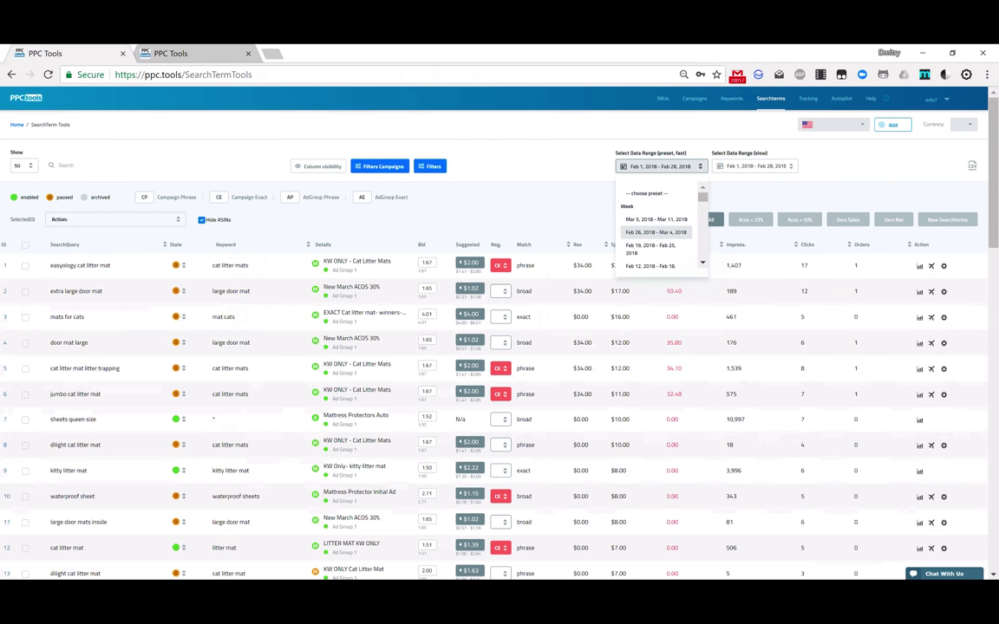
key(Return)
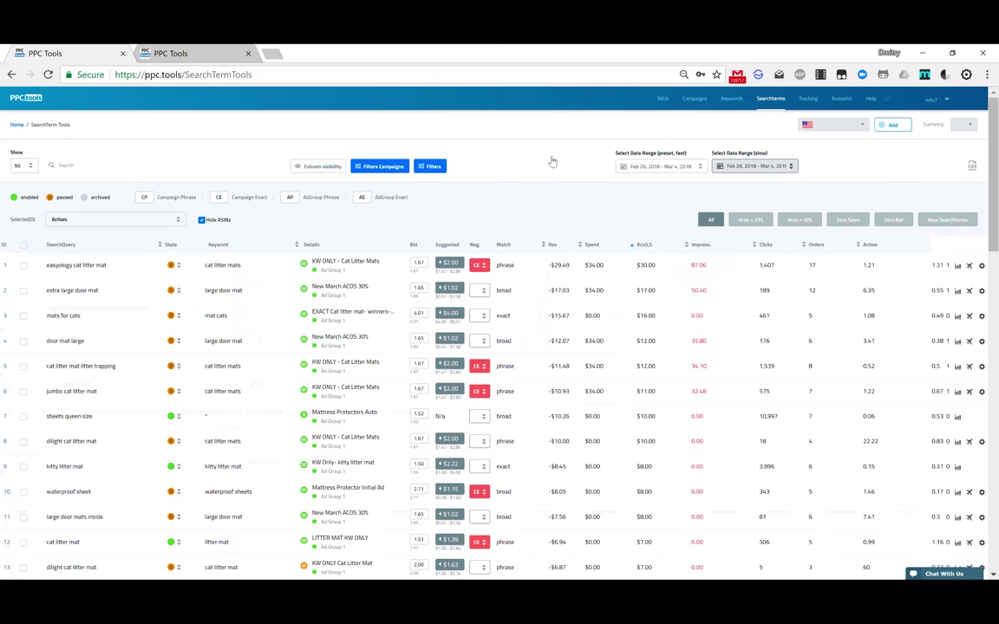
click(753, 165)
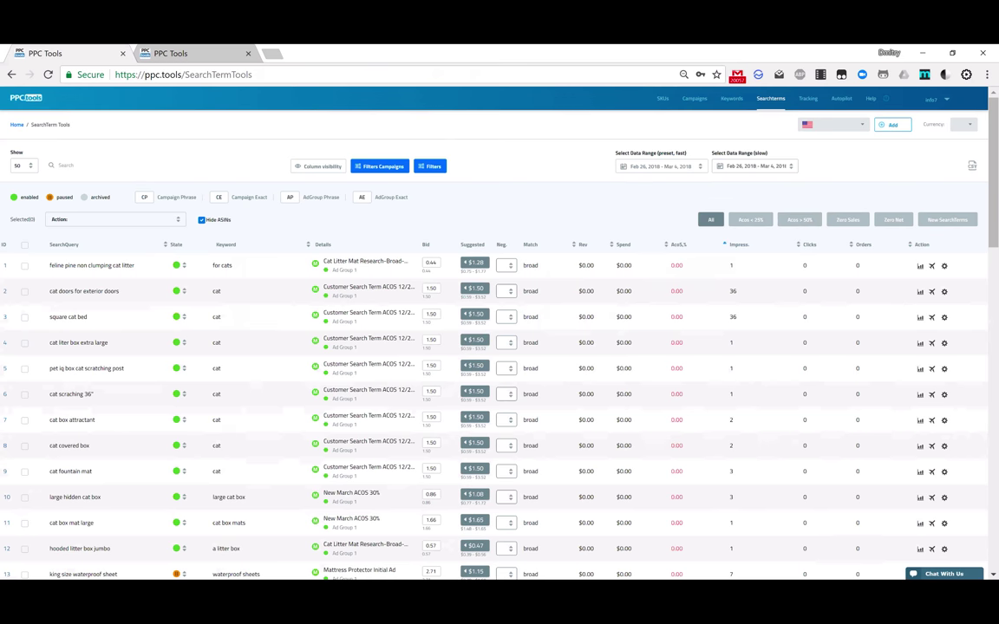
Open the keyword list, dismiss its date range calendar, and view the bid stats chart of the broad keyword "cat".
click(729, 101)
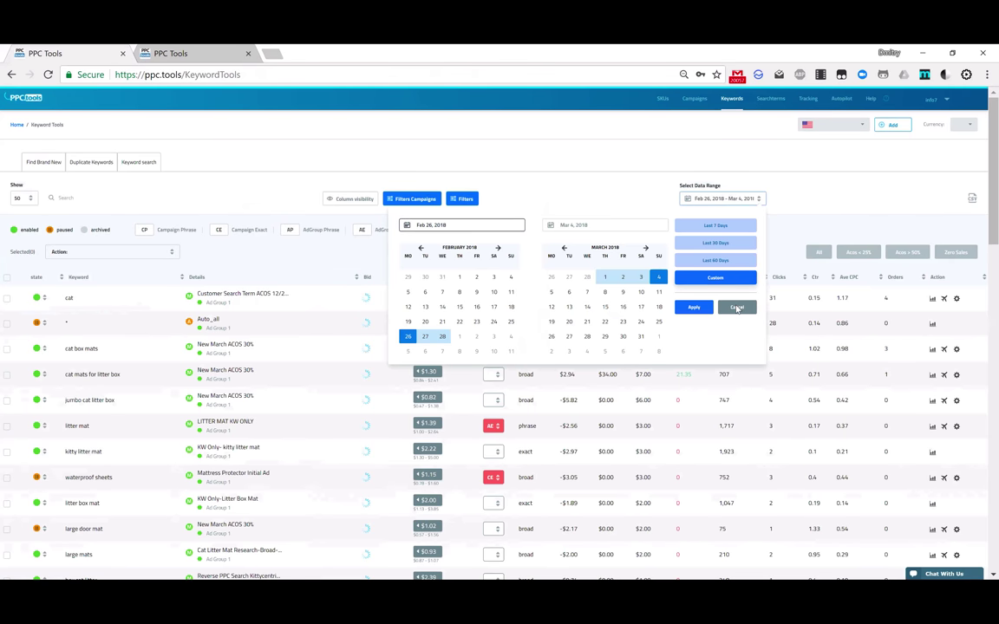
click(800, 210)
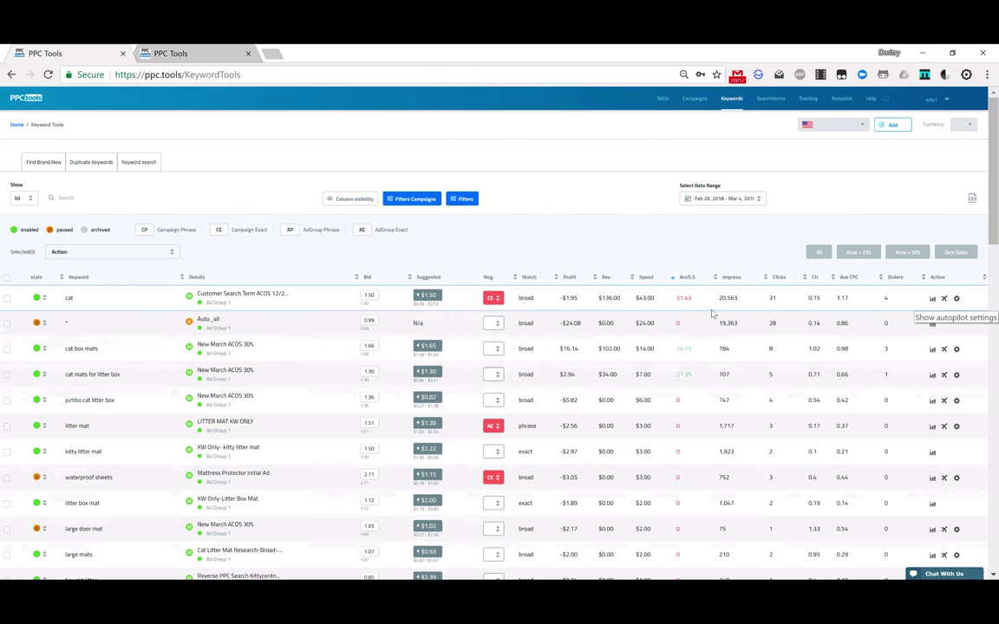
click(932, 298)
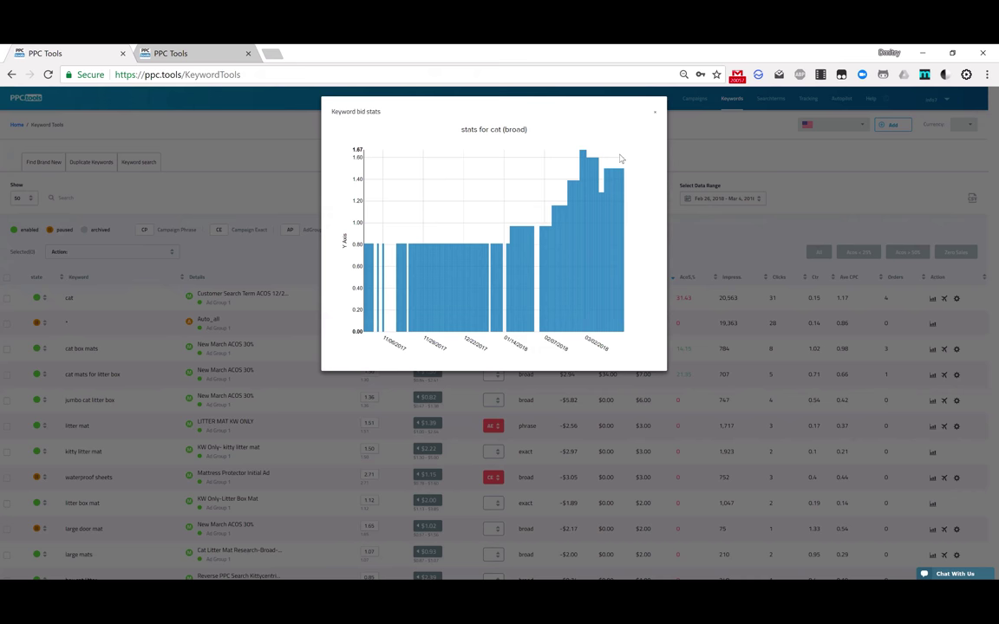
click(759, 164)
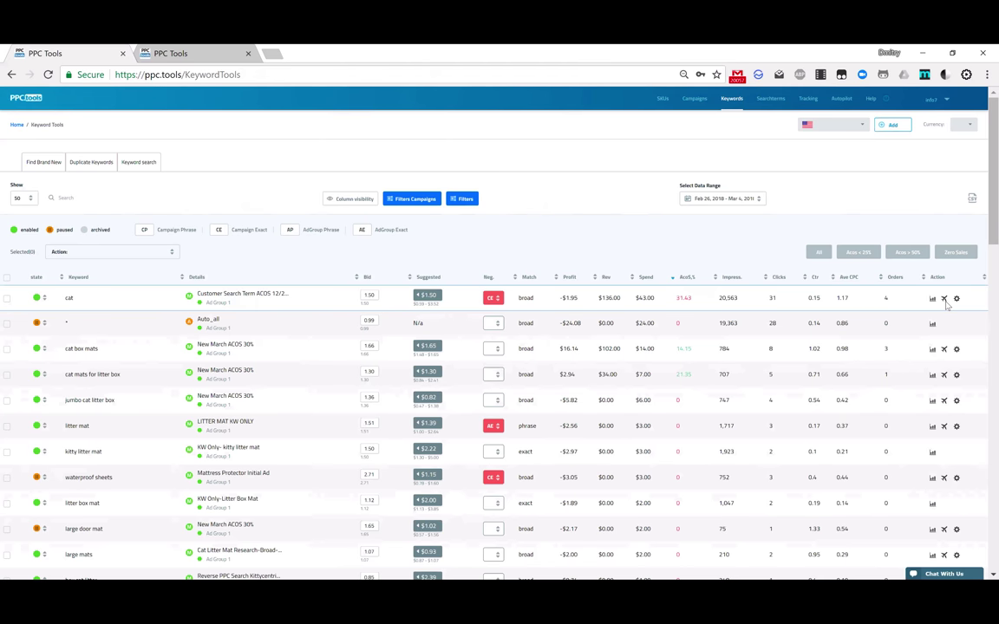
View the autopilot stats chart and the autopilot settings of the keyword "cat" without saving.
click(944, 300)
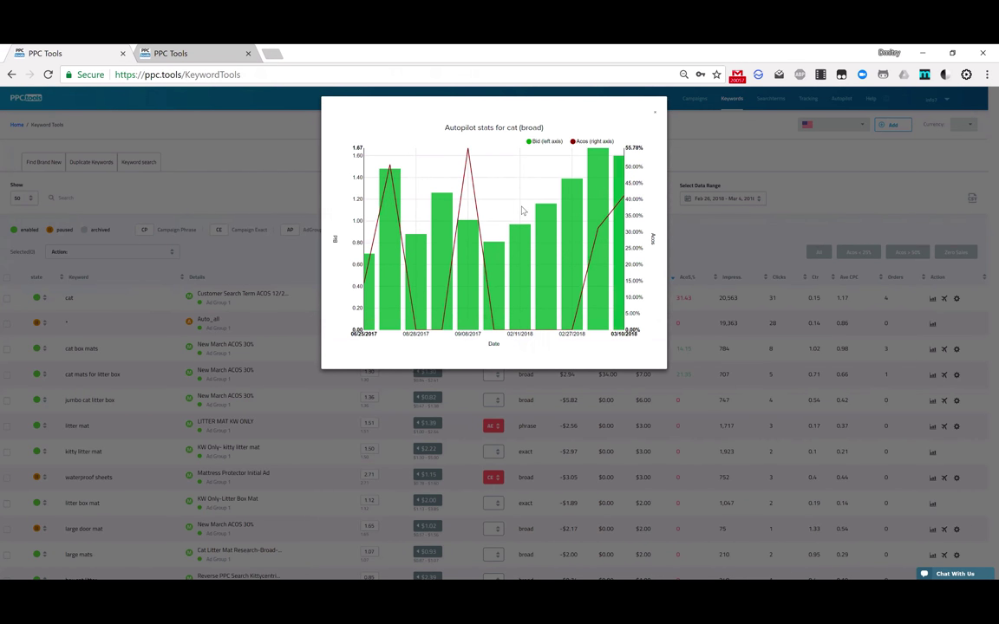
click(858, 275)
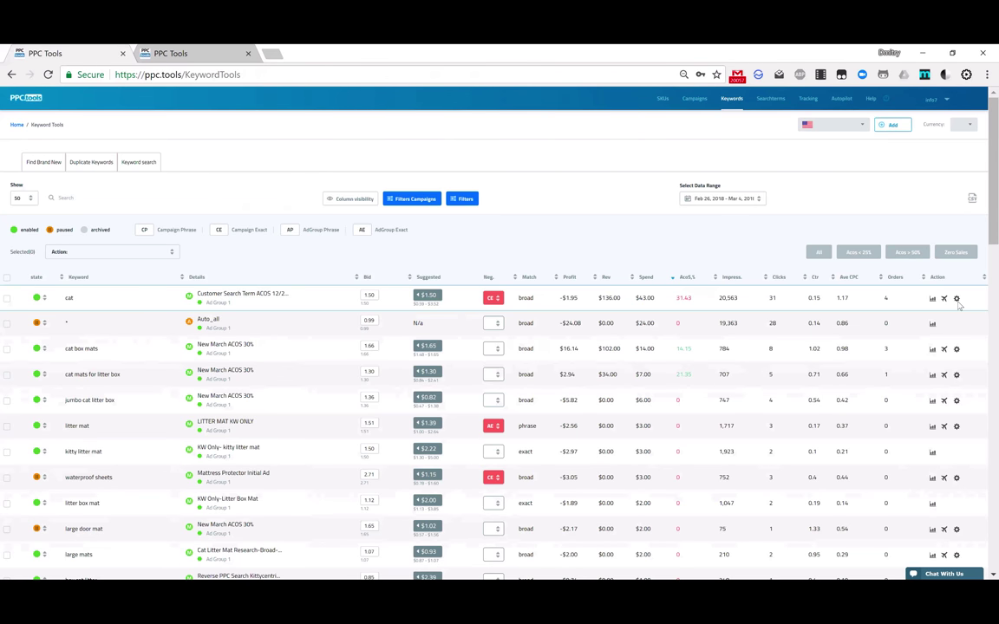
click(958, 302)
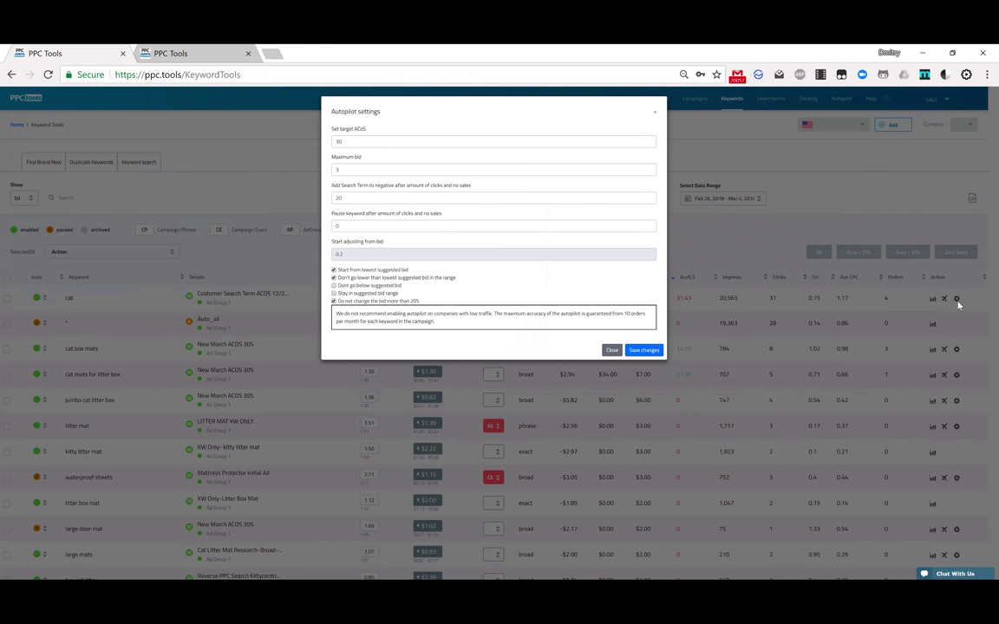
click(612, 351)
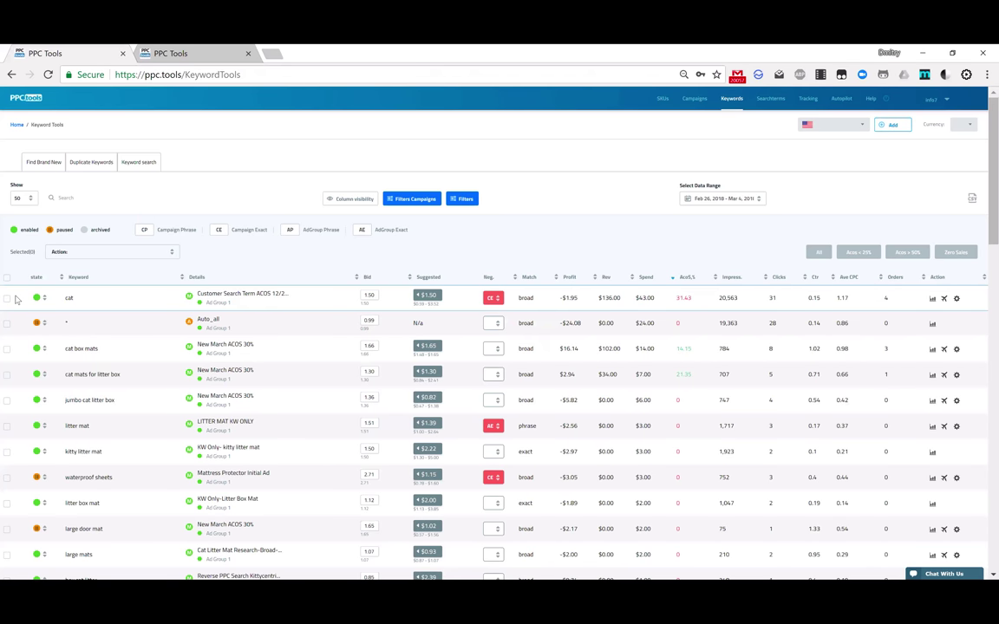
Select the keywords "cat", "cat box mats" and "cat mats for litter box".
click(7, 298)
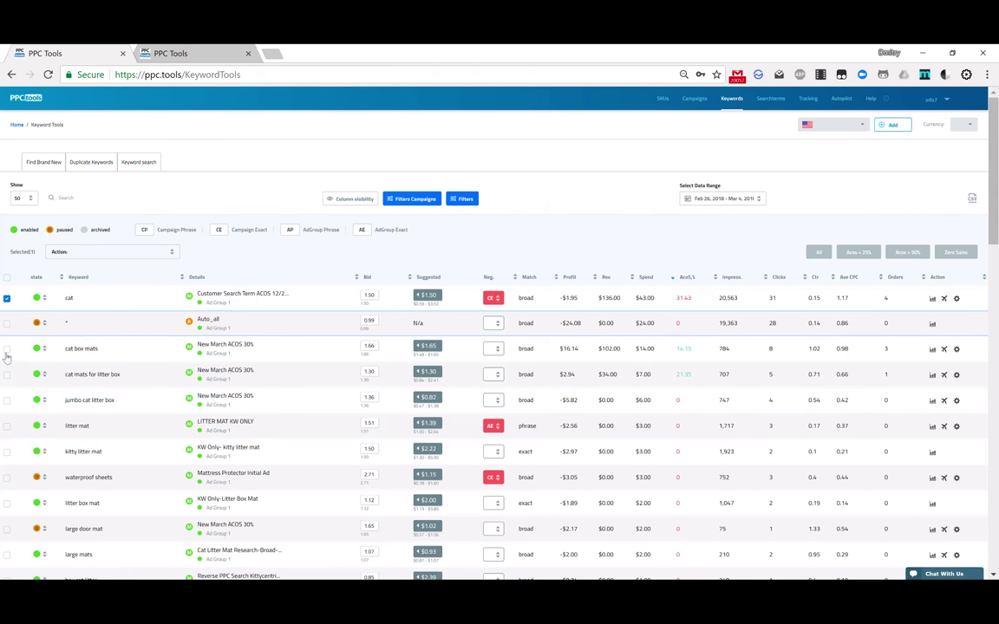
click(6, 349)
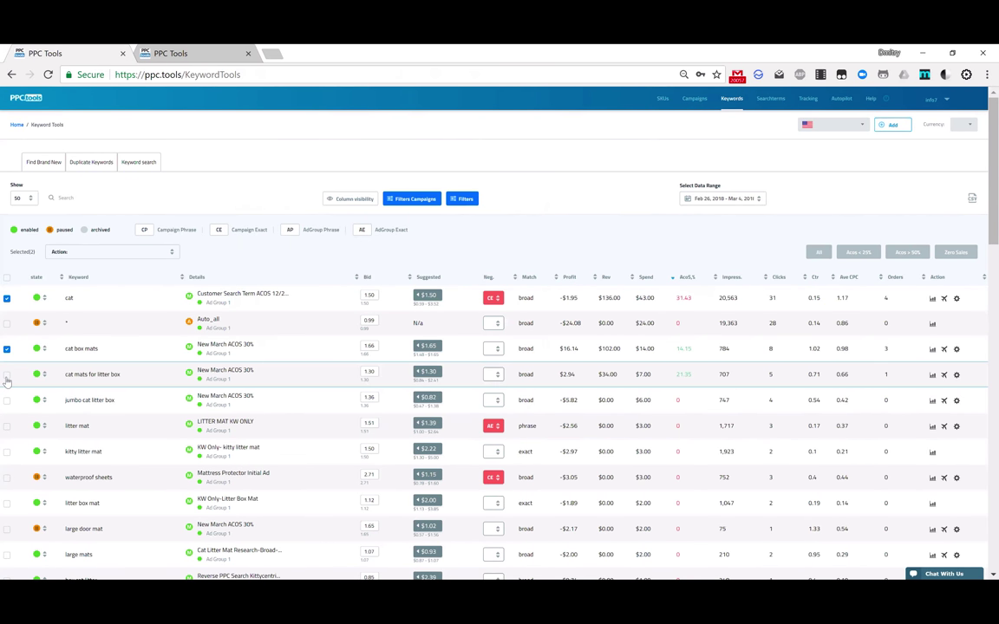
click(7, 375)
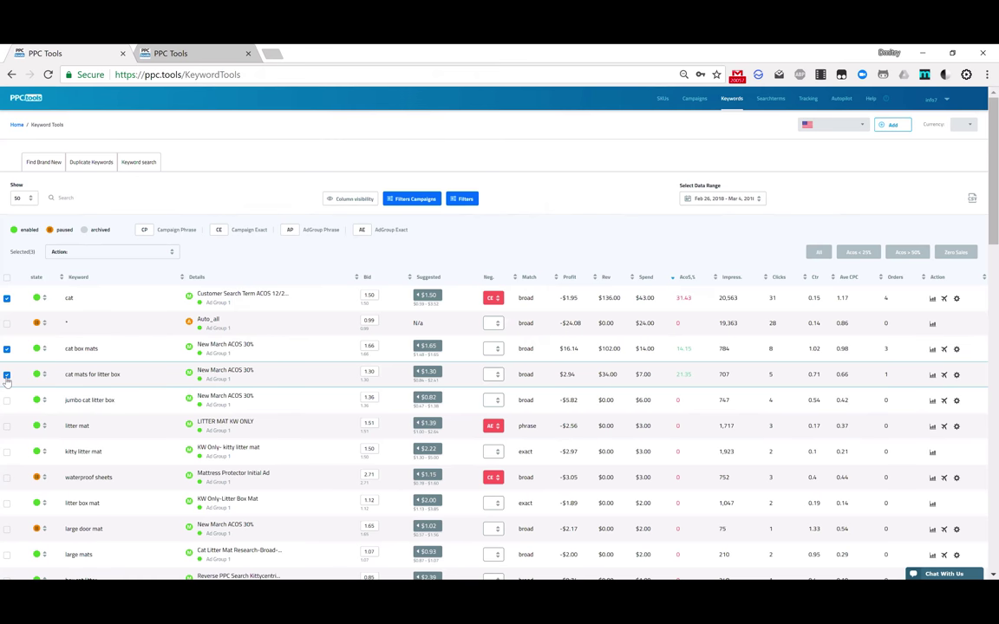
Open the schedule settings for the selected keywords and set the start time to 06:00 AM.
click(157, 253)
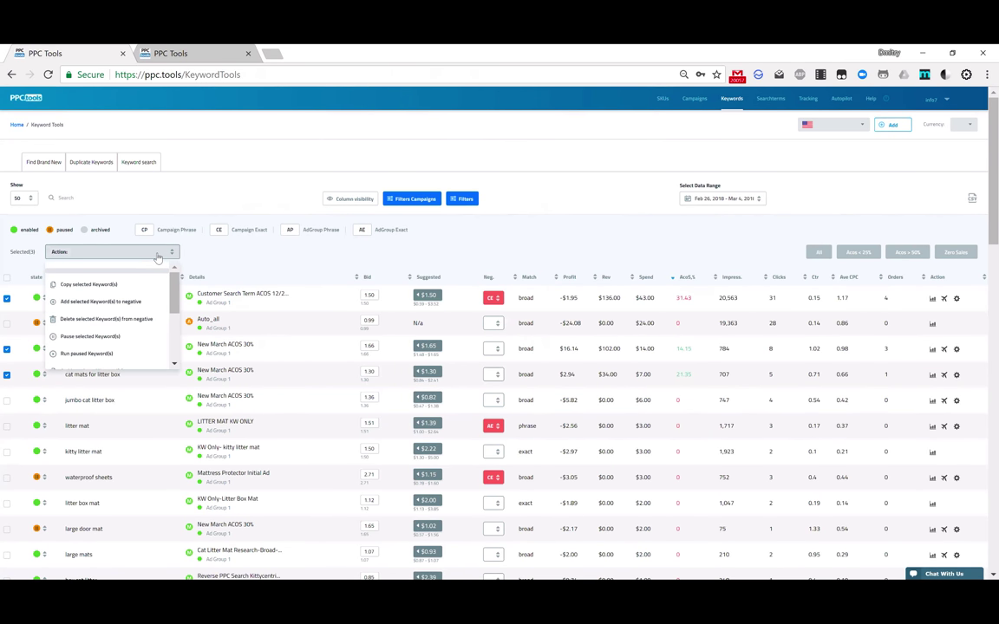
scroll(176, 354, down, 3)
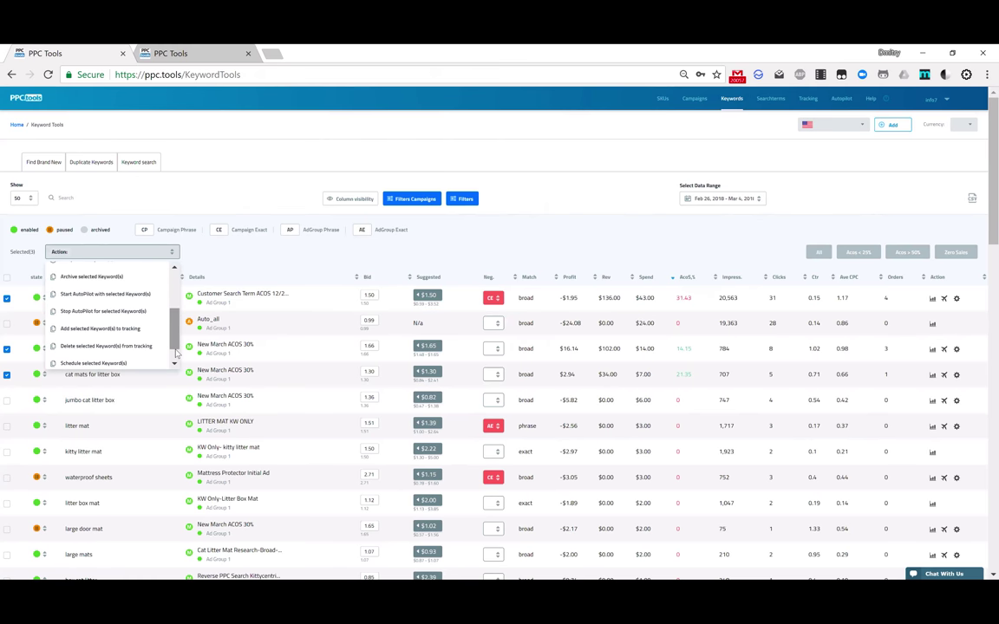
scroll(113, 325, down, 2)
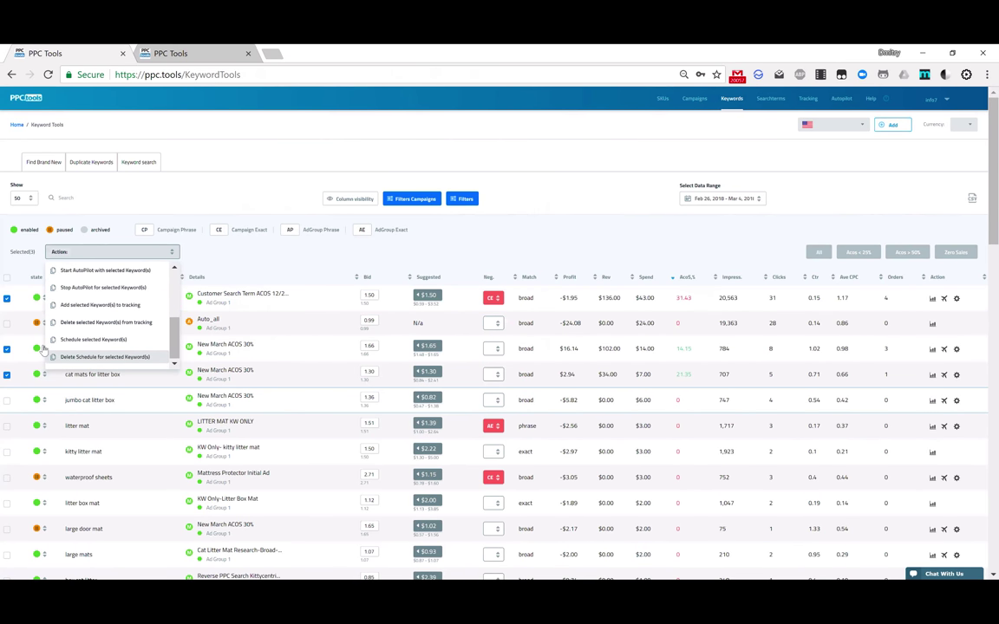
click(95, 340)
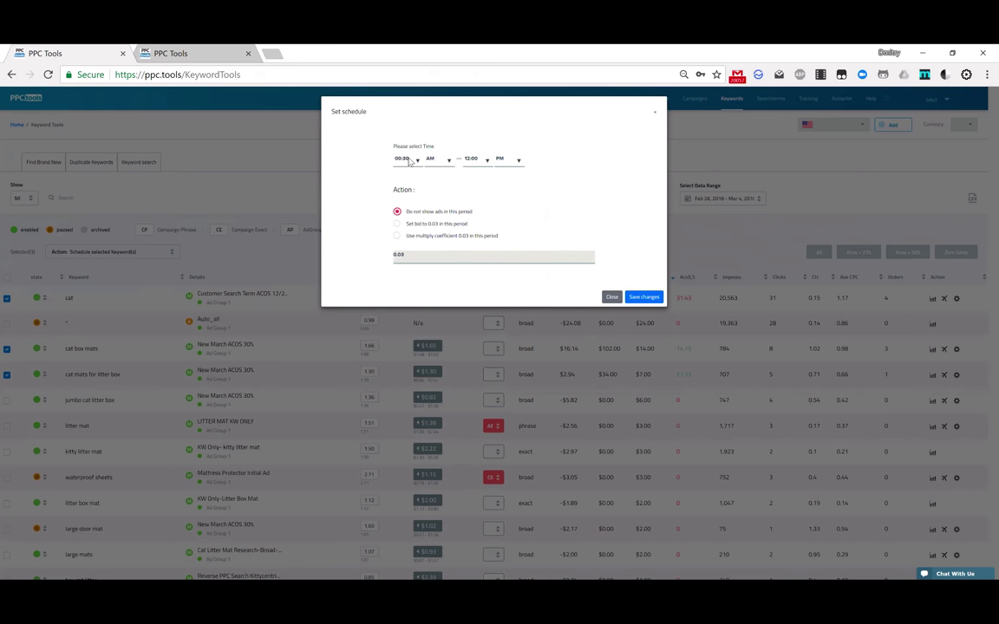
click(409, 161)
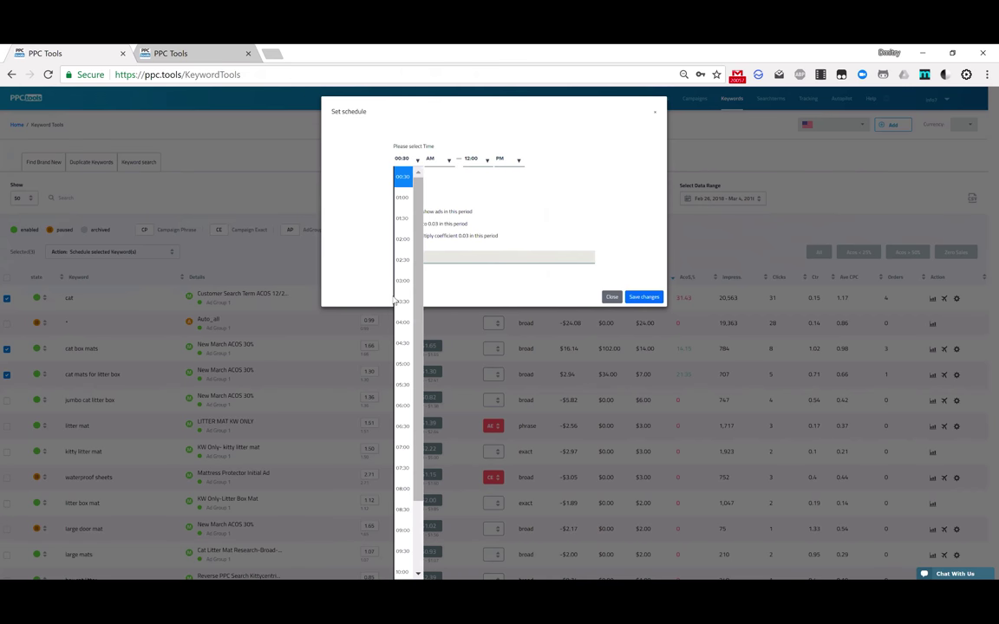
click(404, 404)
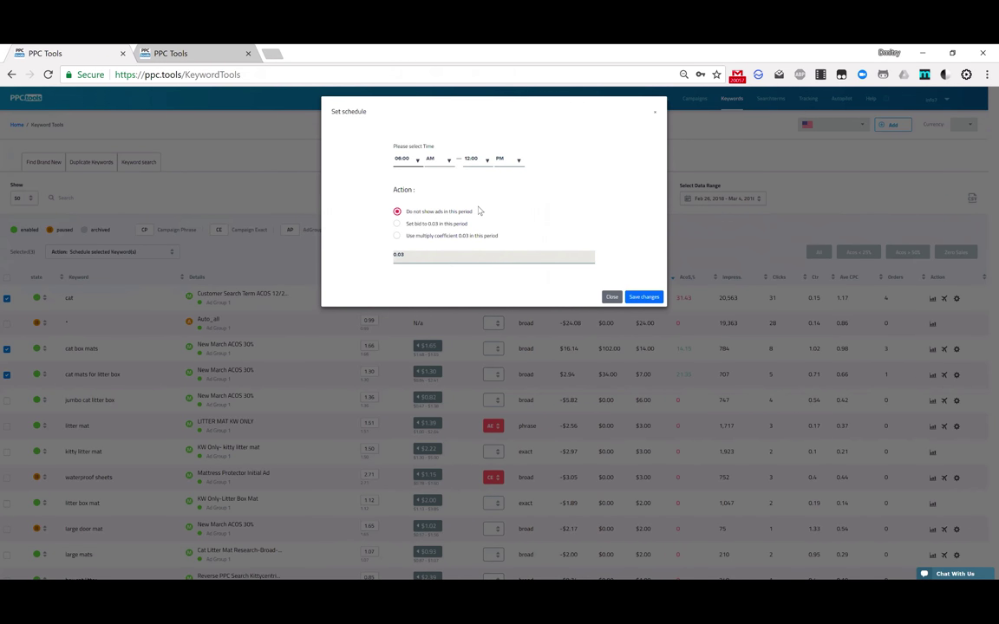
Try the schedule's set-bid action and a multiply coefficient of 0.5, and close the schedule without saving.
click(397, 224)
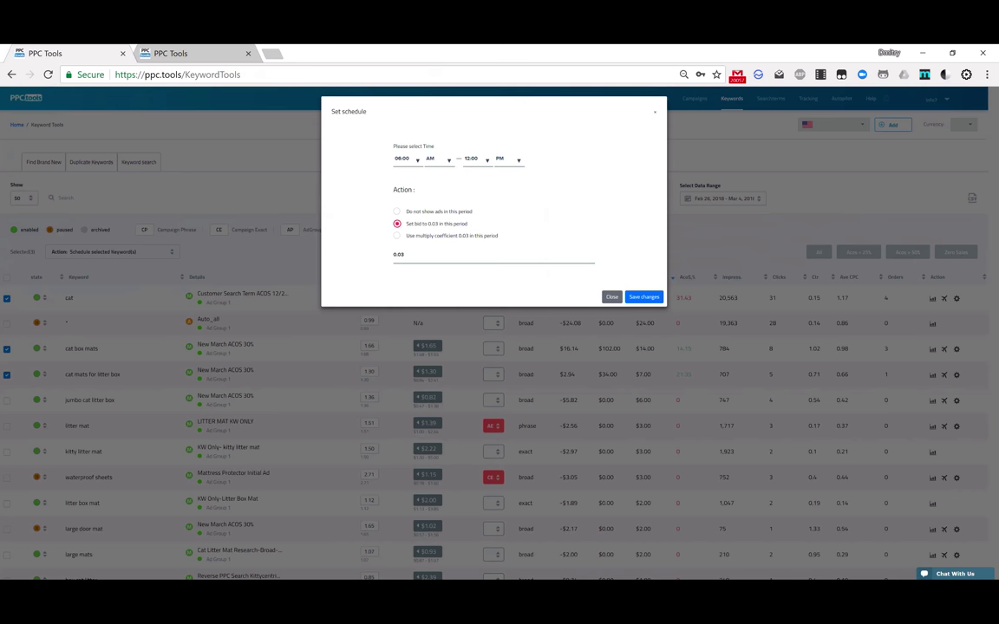
click(397, 237)
click(404, 255)
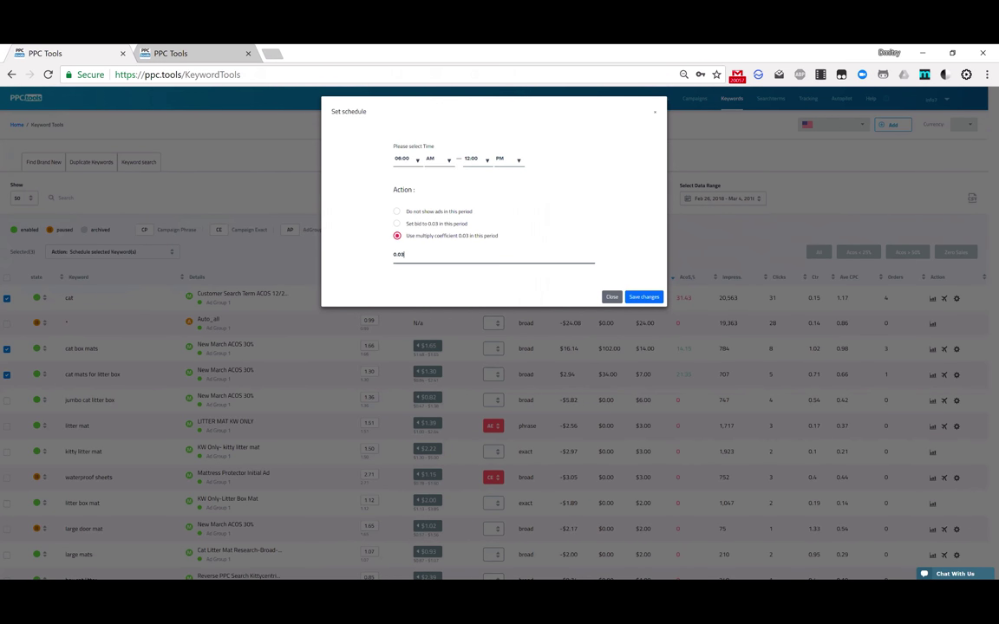
key(BackSpace)
key(BackSpace)
text(5)
click(609, 297)
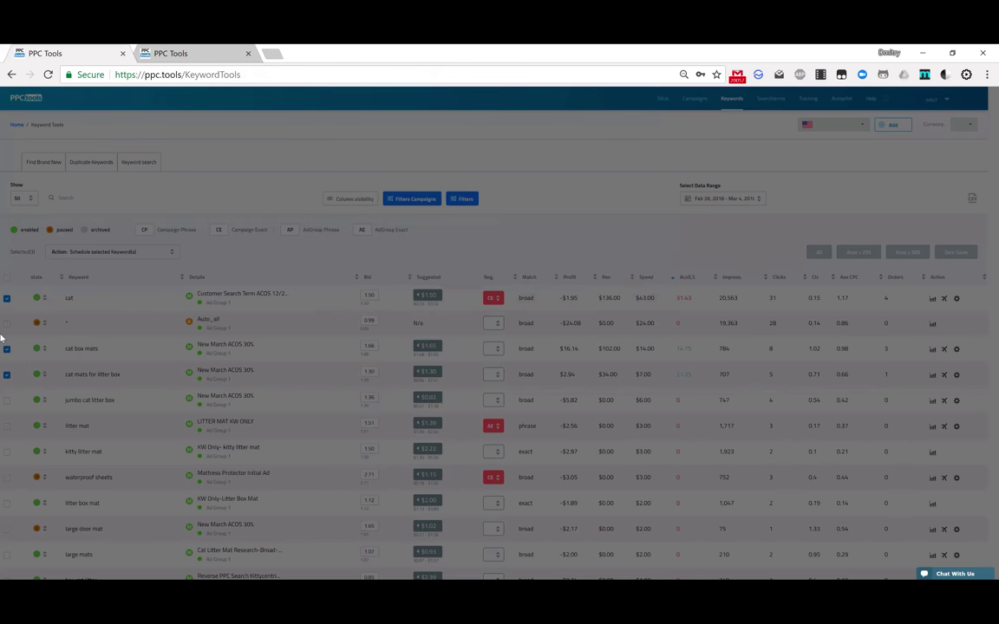
Look through the bulk actions available for the selected keywords.
click(111, 252)
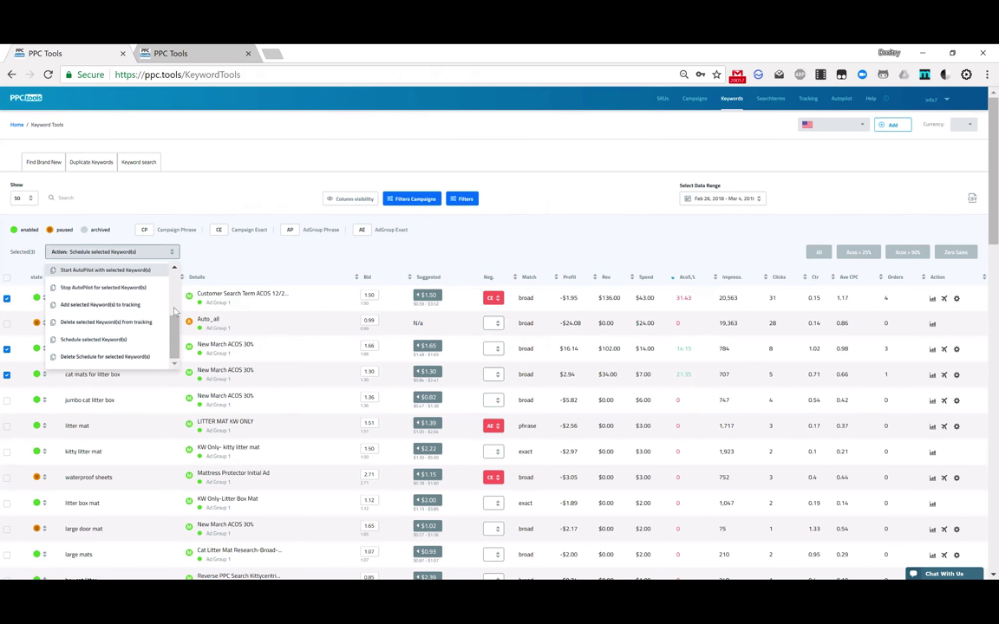
scroll(173, 316, up, 3)
scroll(175, 338, down, 3)
scroll(174, 270, up, 3)
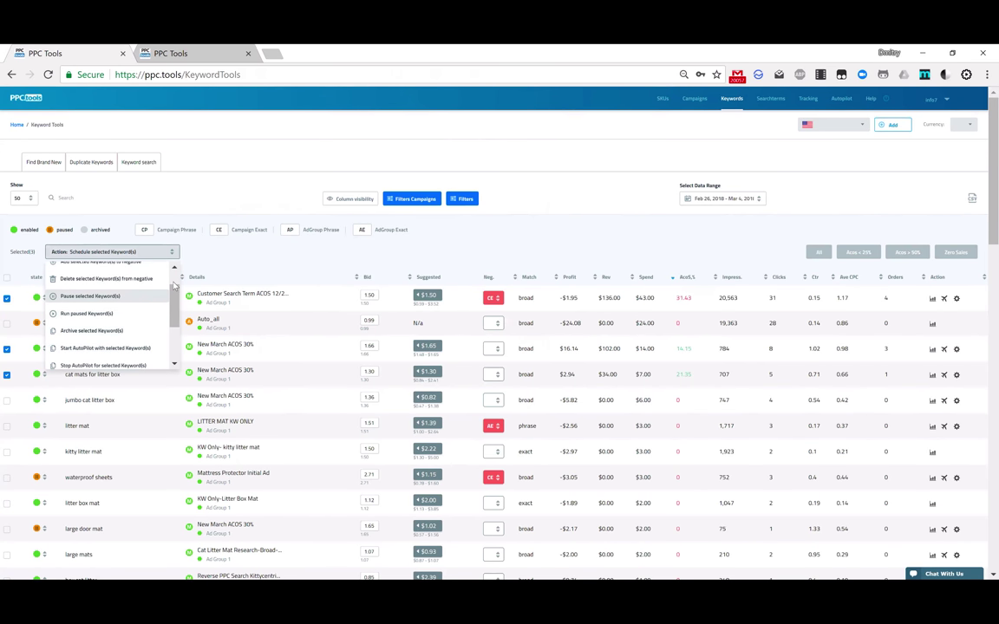
Review the pause, archive, AutoPilot, tracking and schedule options in the keyword action list, and close the list.
scroll(173, 286, up, 1)
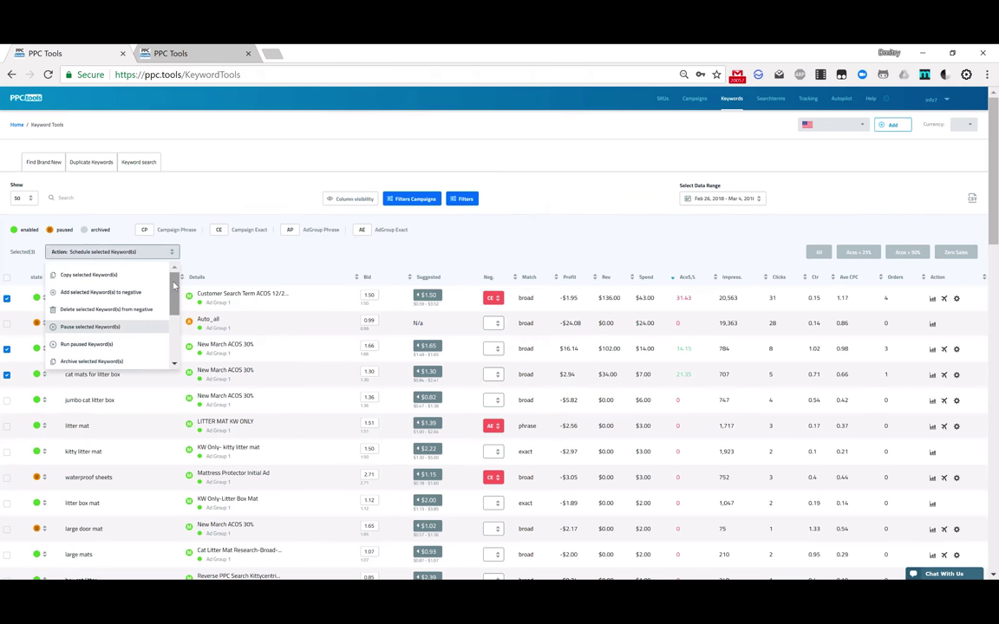
scroll(173, 351, down, 2)
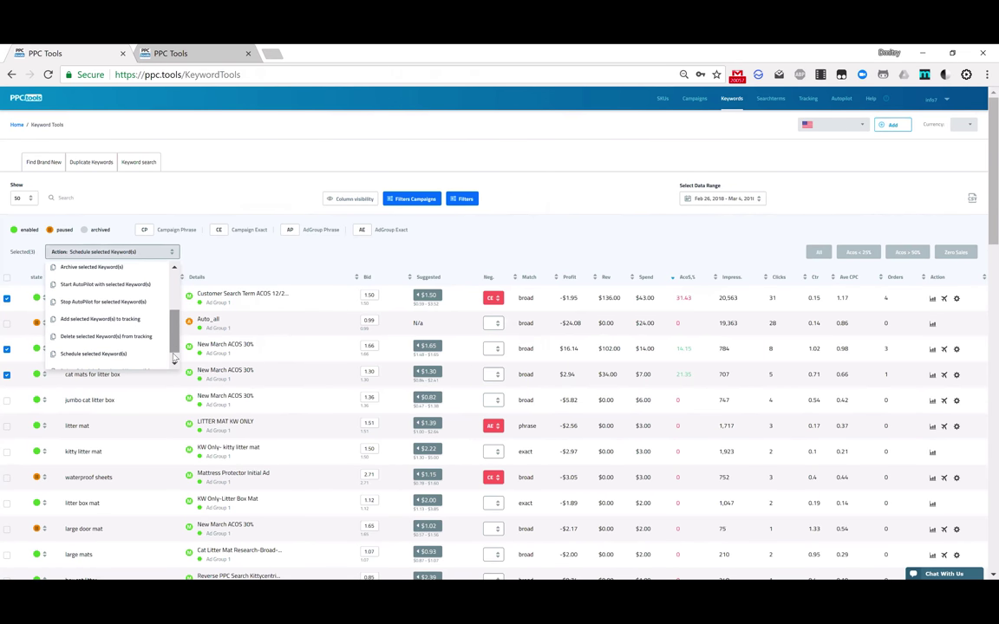
scroll(173, 351, down, 1)
scroll(175, 279, up, 3)
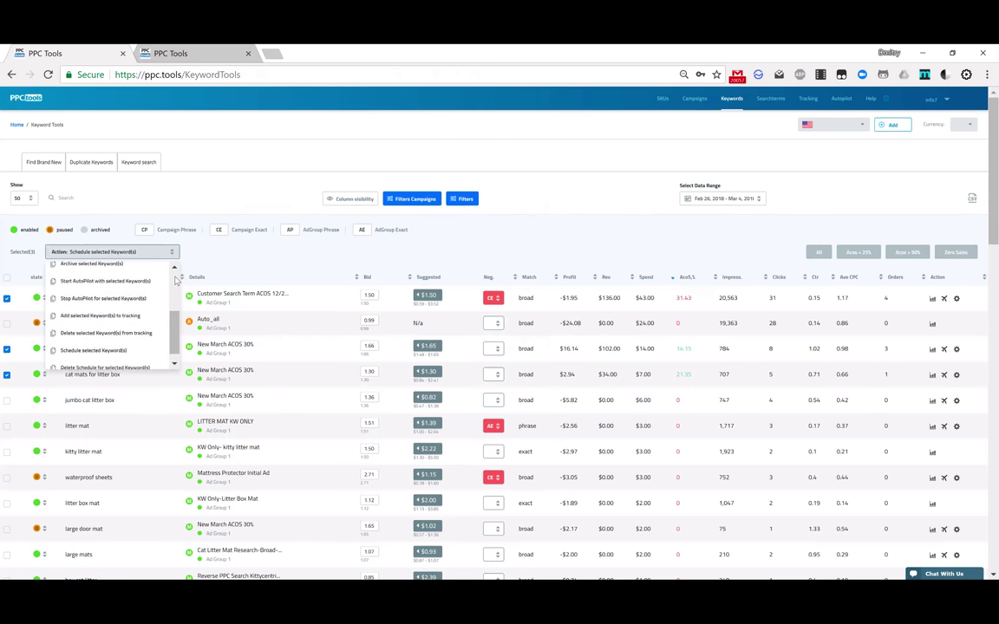
click(363, 232)
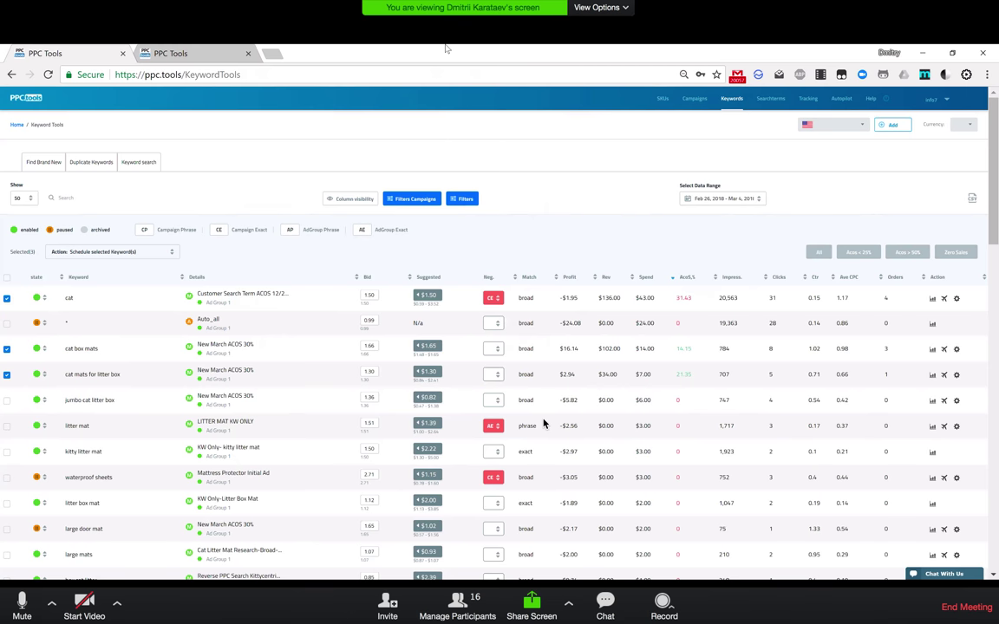
Leave the Zoom full-screen view, mute all participants while still allowing them to unmute themselves, and return to full screen.
key(Escape)
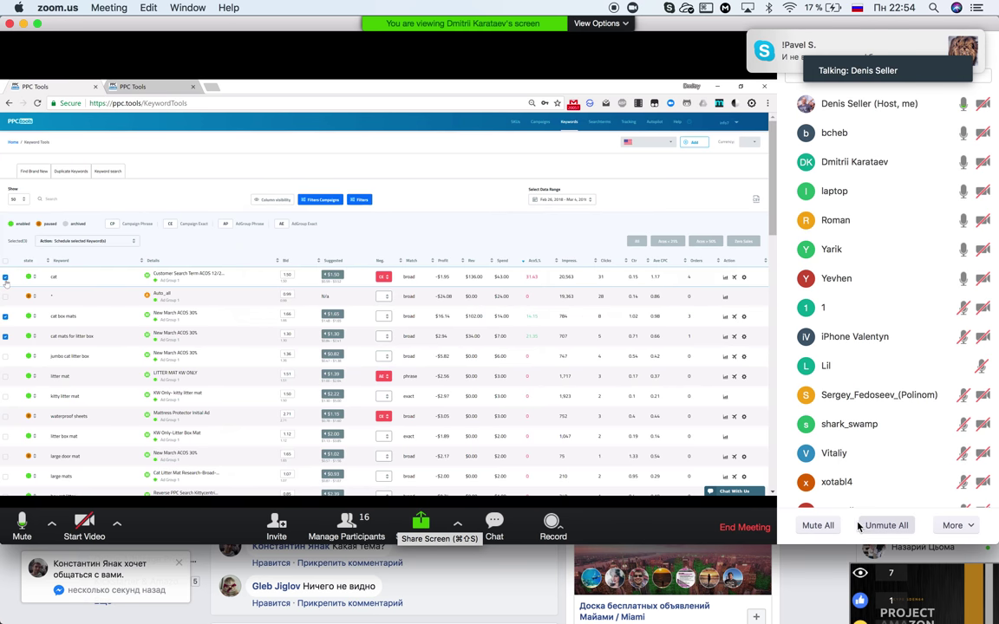
click(824, 526)
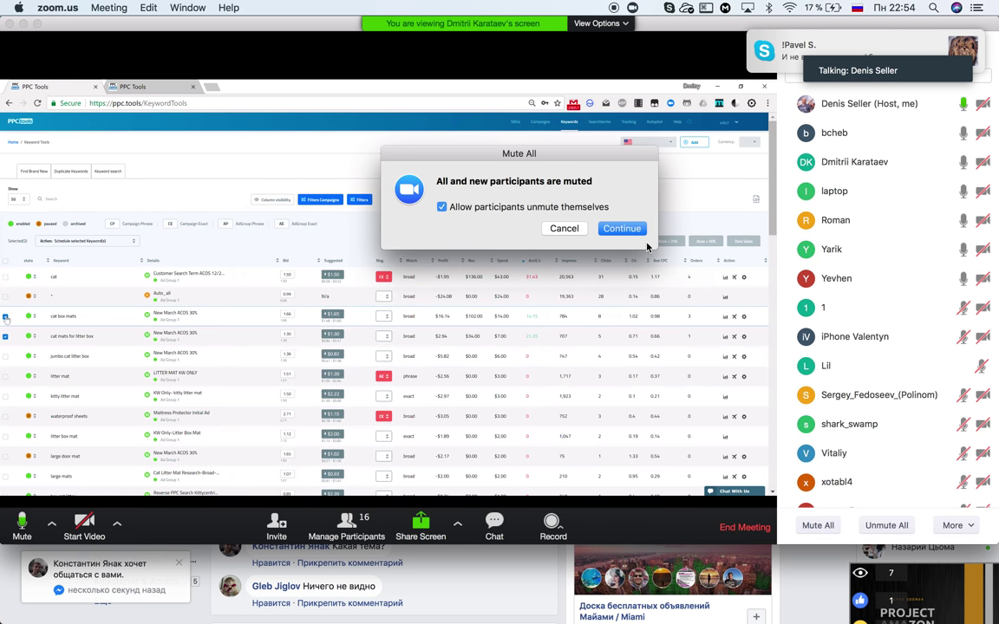
click(620, 229)
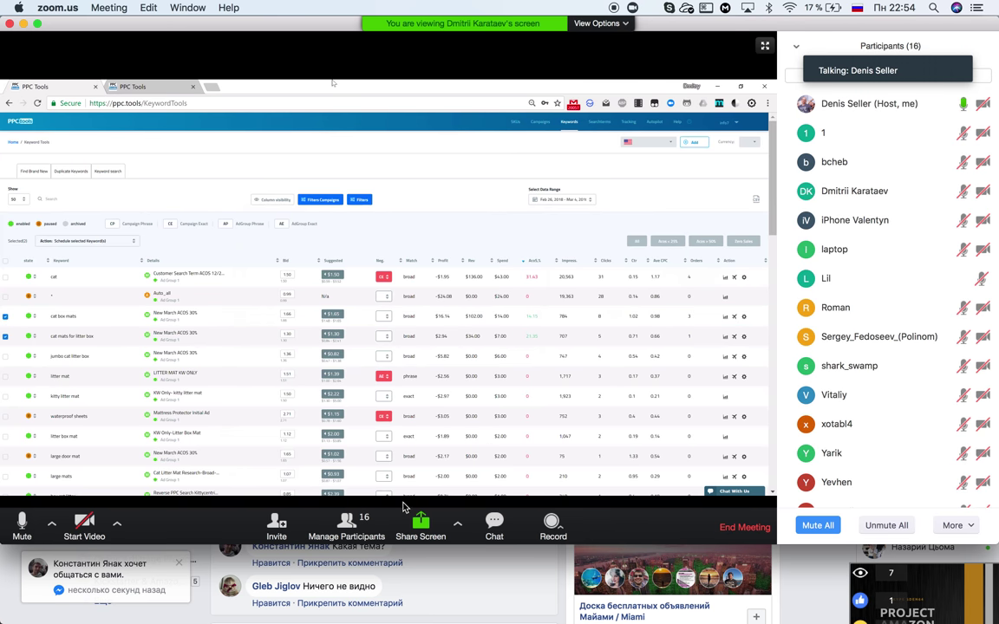
double_click(568, 390)
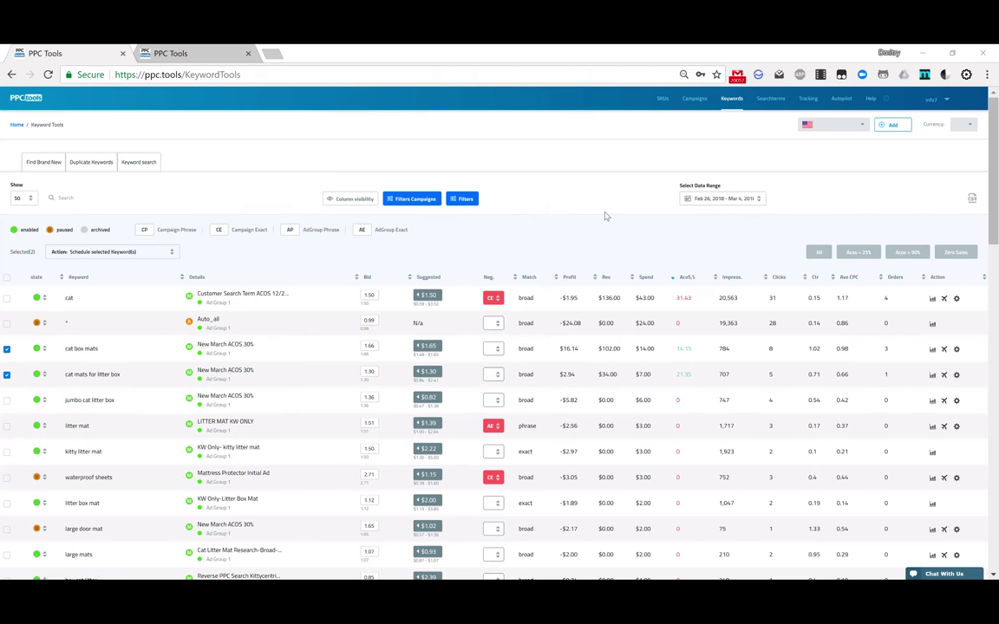
Sign out of the PPC Tools session in the second browser tab and sign back in with the saved credentials.
click(212, 49)
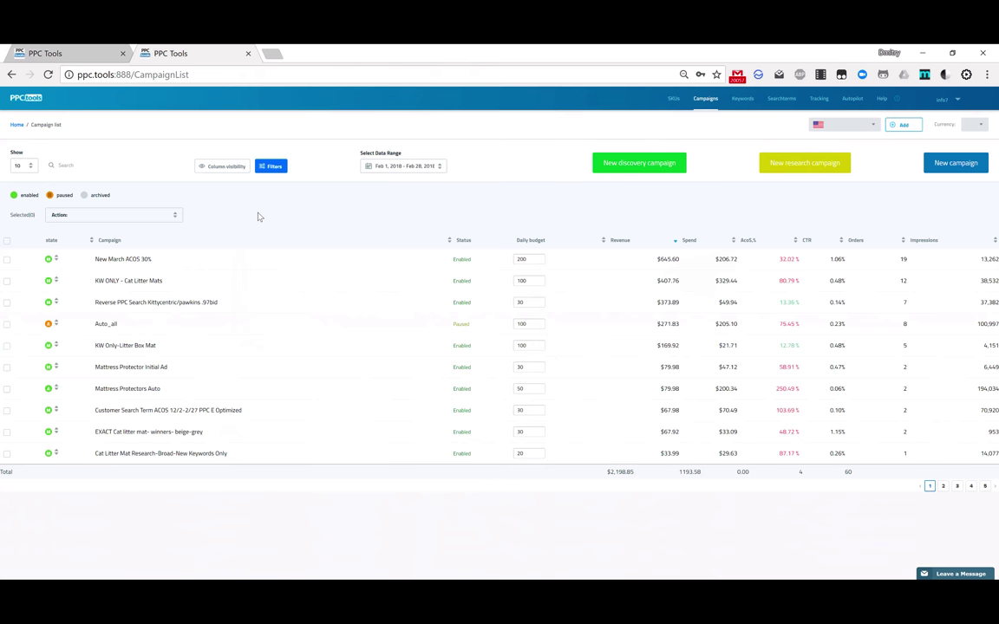
click(781, 100)
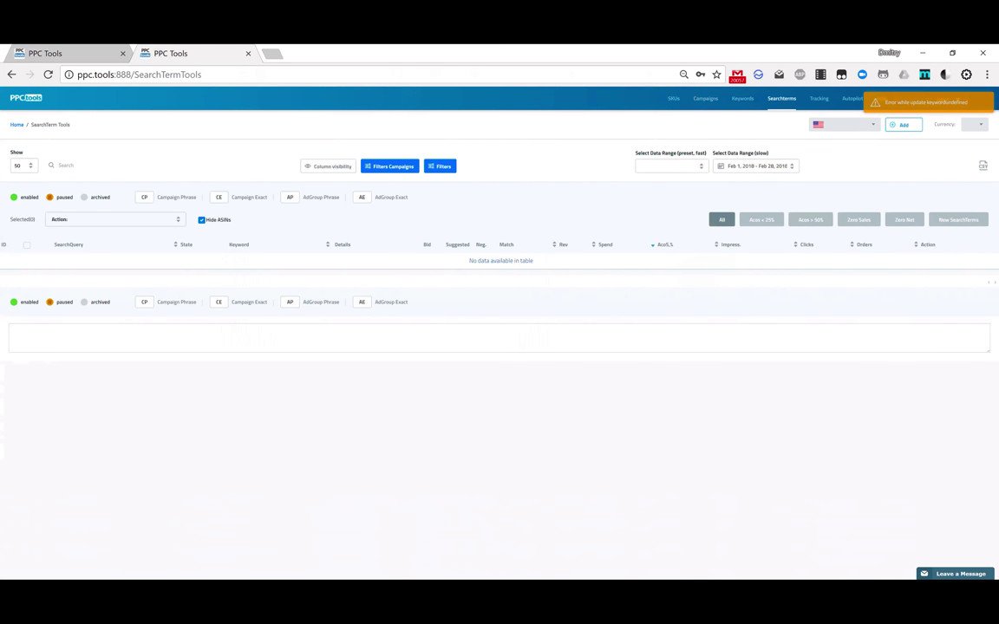
click(945, 101)
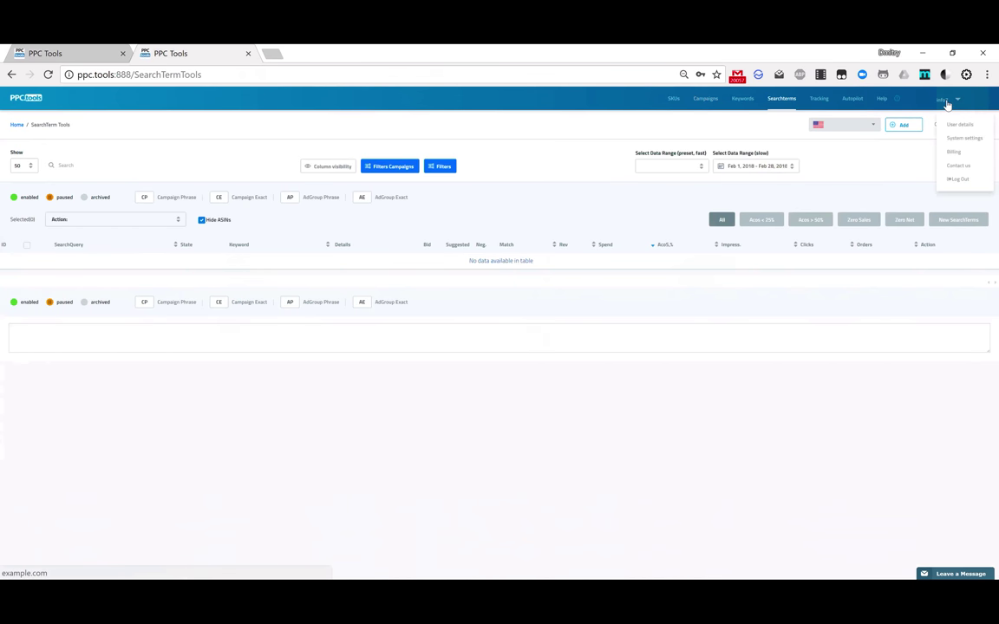
click(953, 179)
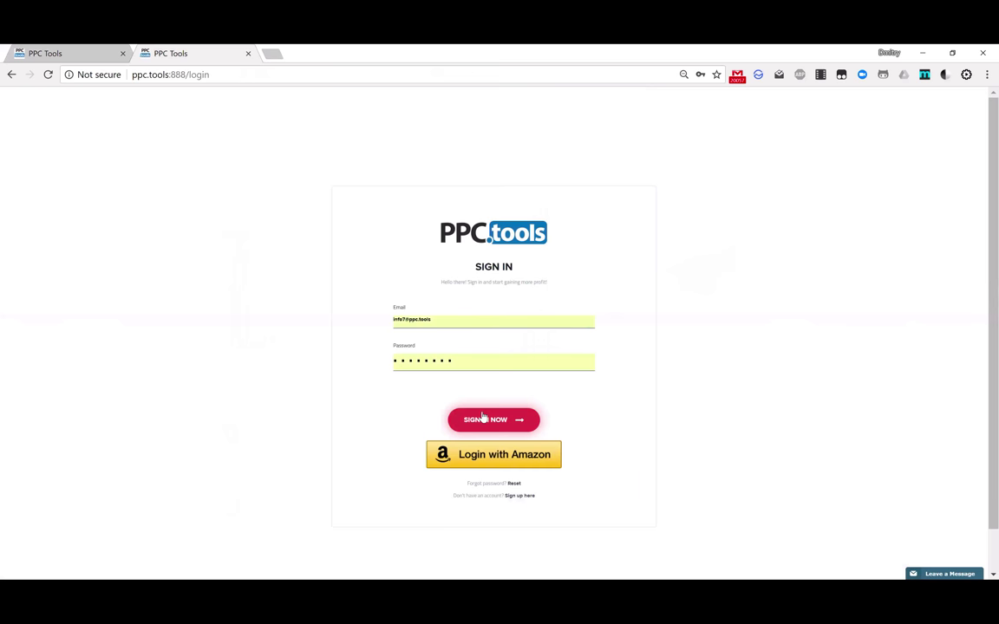
click(483, 417)
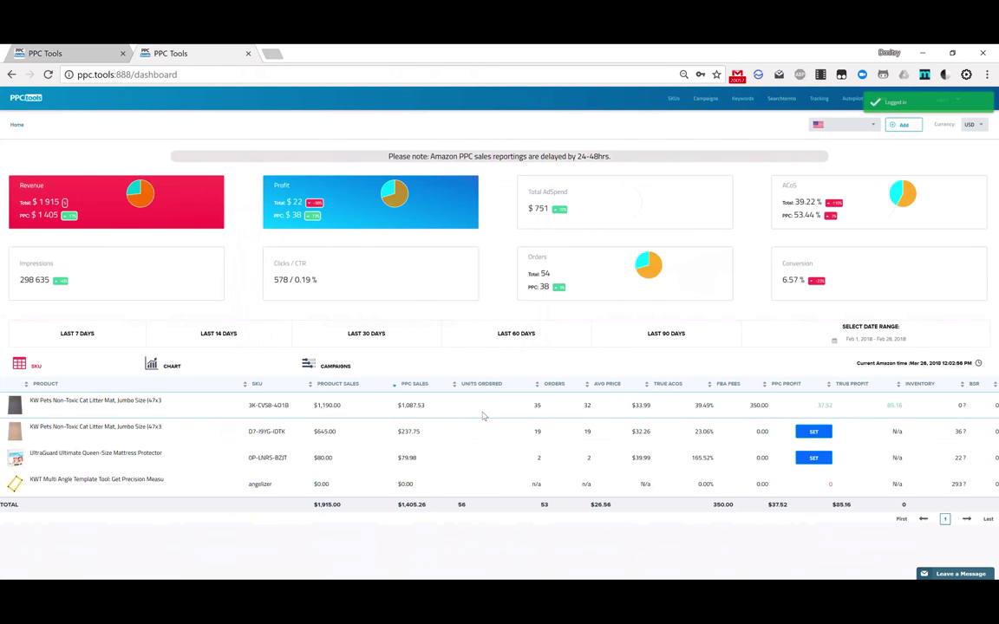
Open the search terms report and examine the bids for "easyology cat litter mat" and "extra large door mat".
click(786, 103)
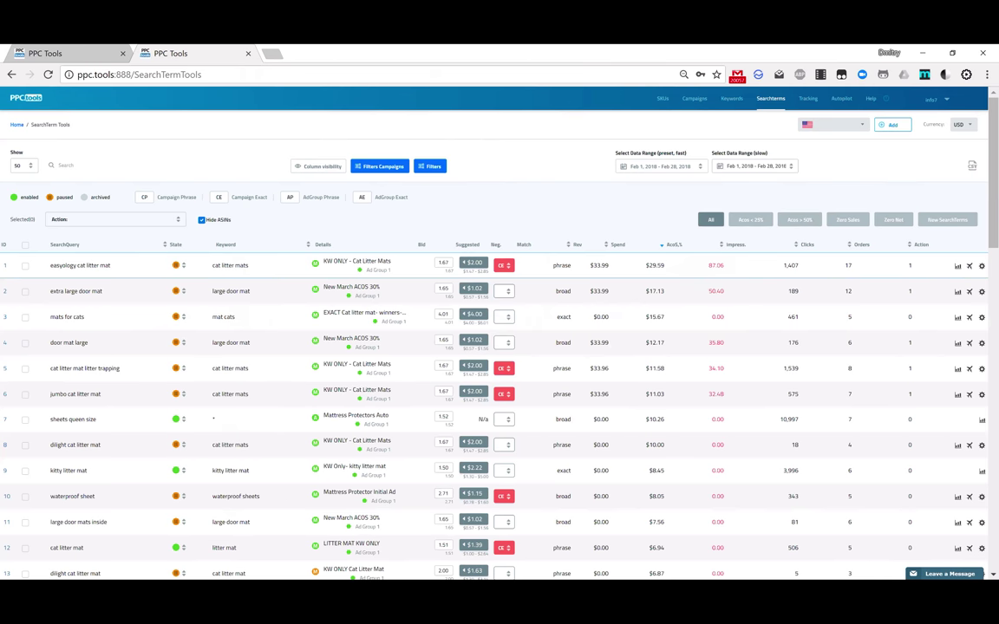
double_click(447, 272)
double_click(447, 296)
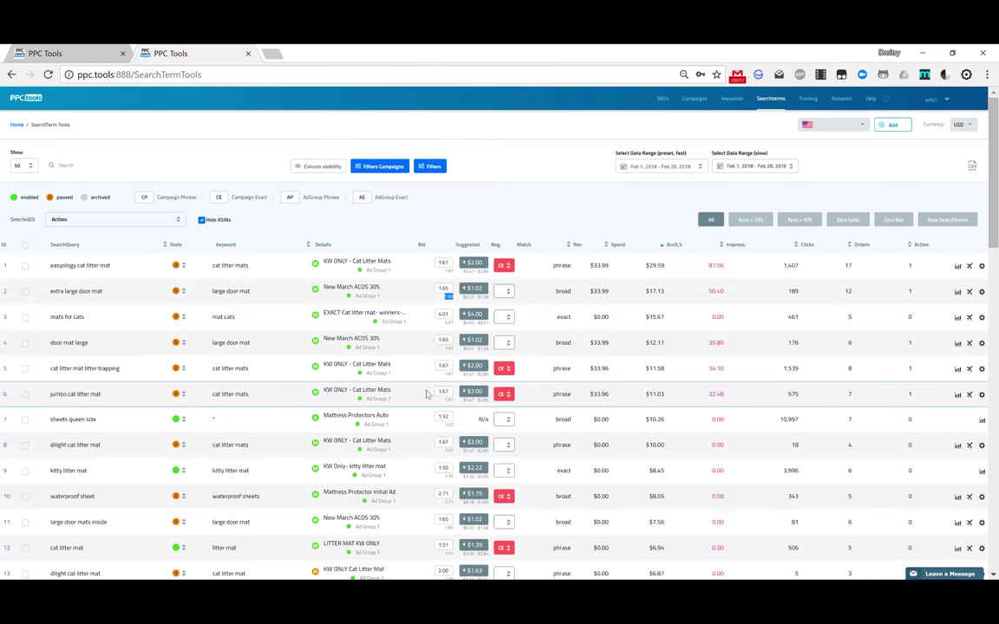
click(547, 301)
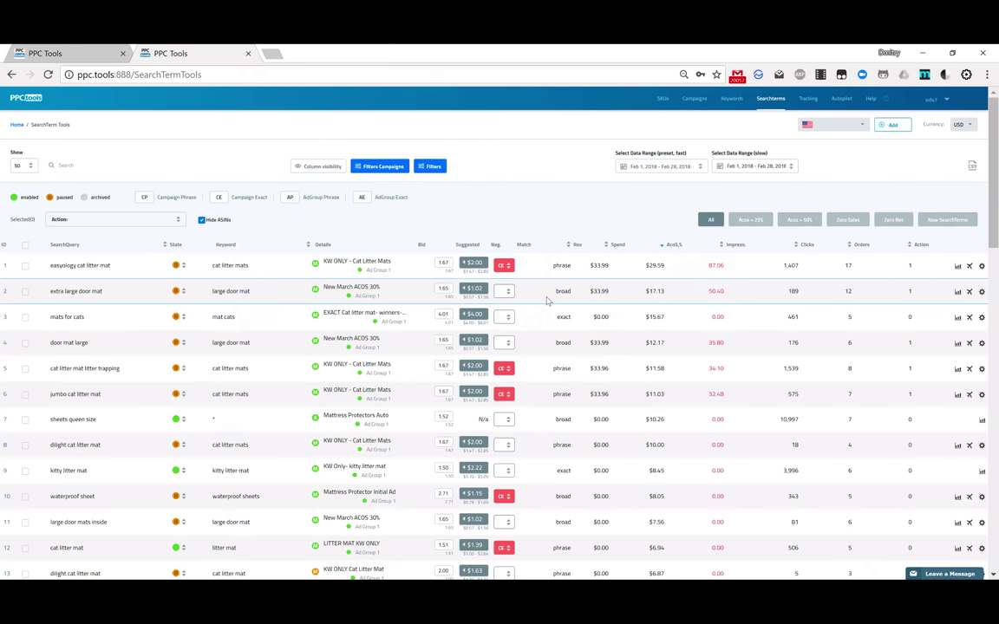
click(548, 300)
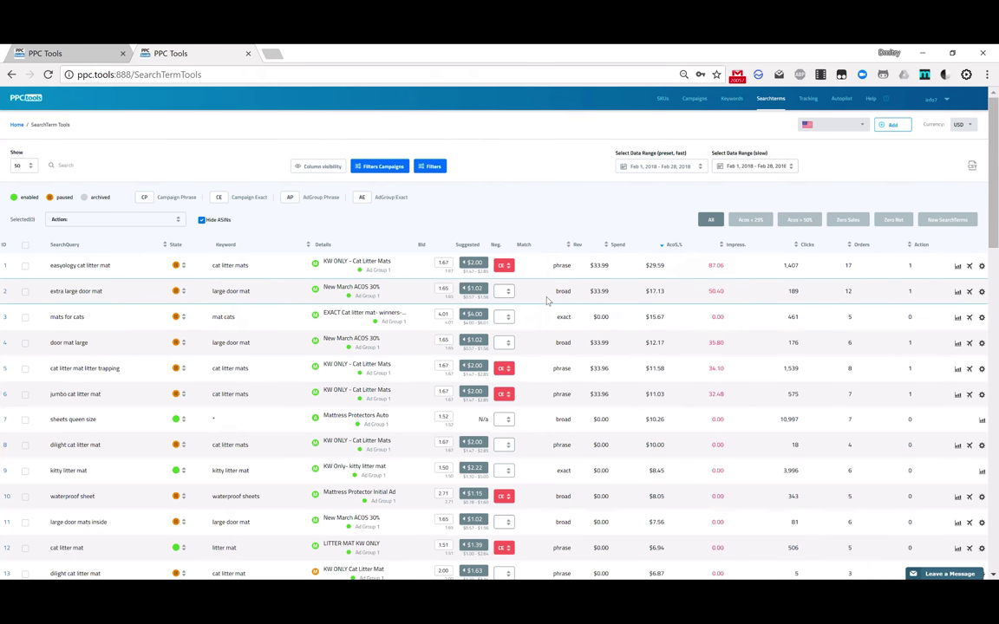
View the negative match options for "easyology cat litter mat" and "extra large door mat" without changing them.
click(506, 267)
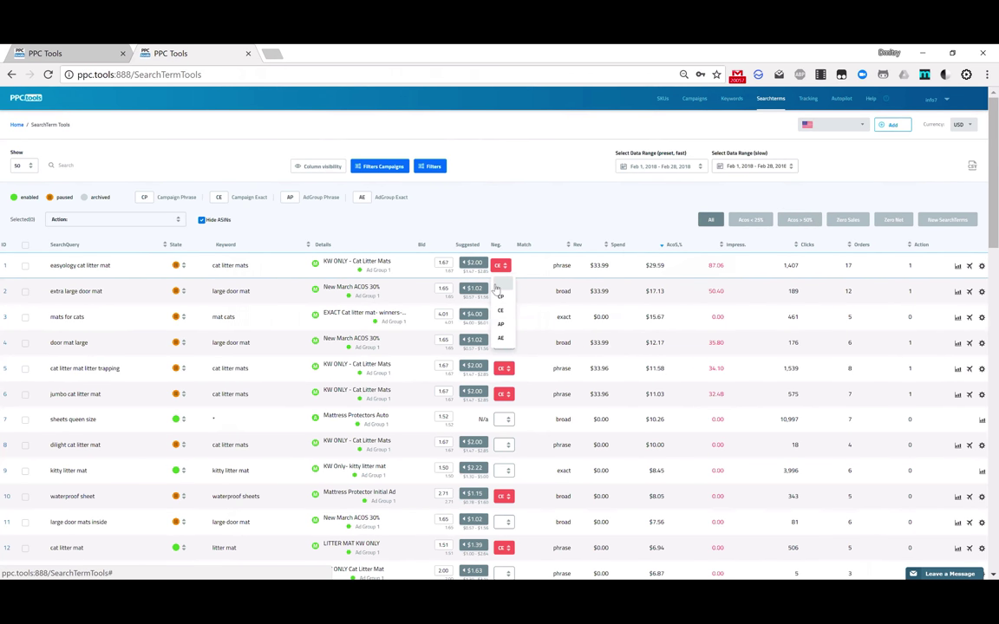
click(541, 273)
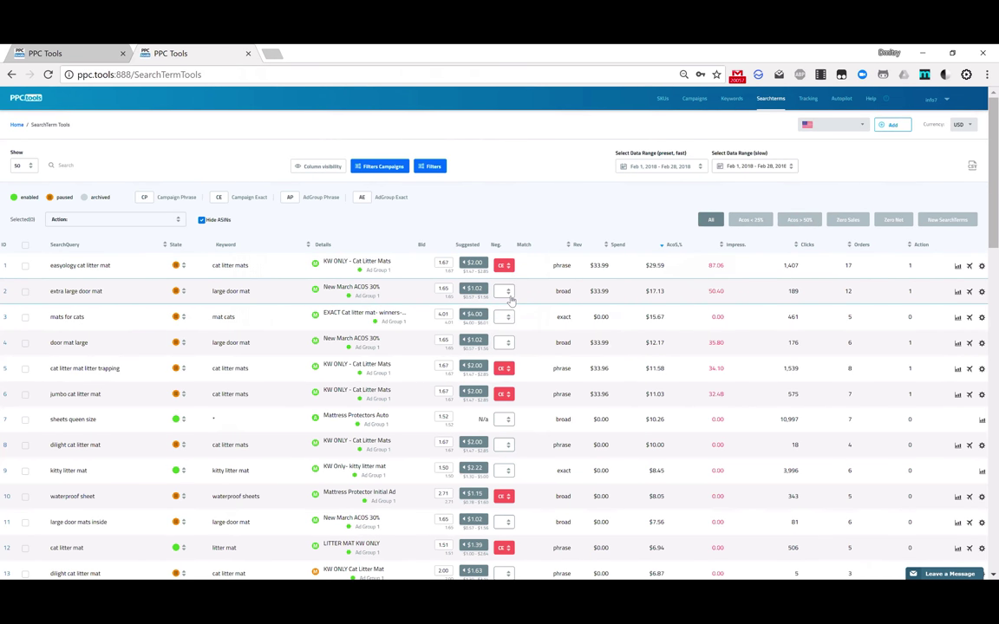
click(509, 294)
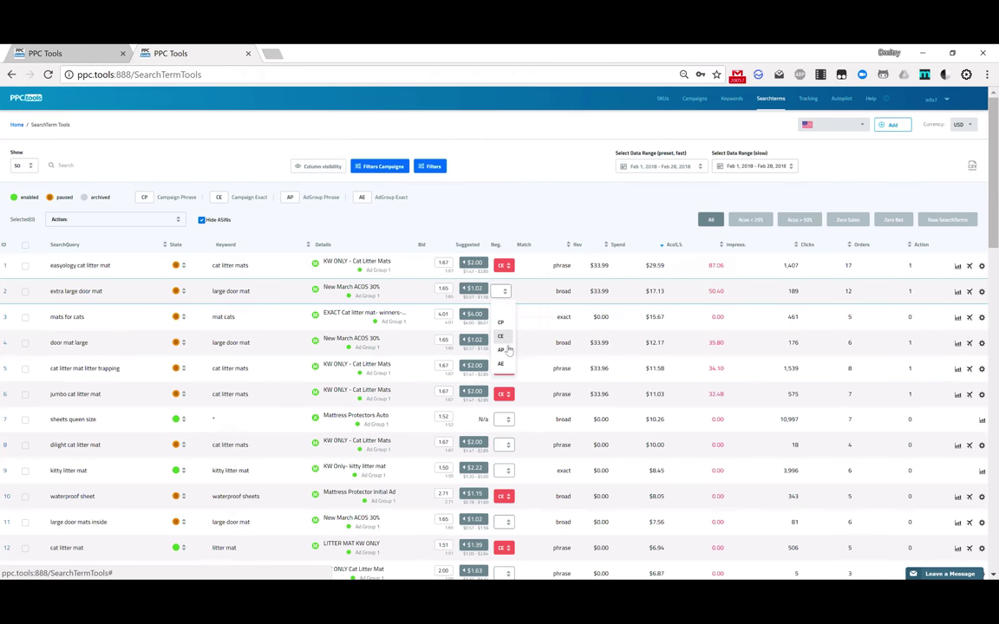
click(542, 265)
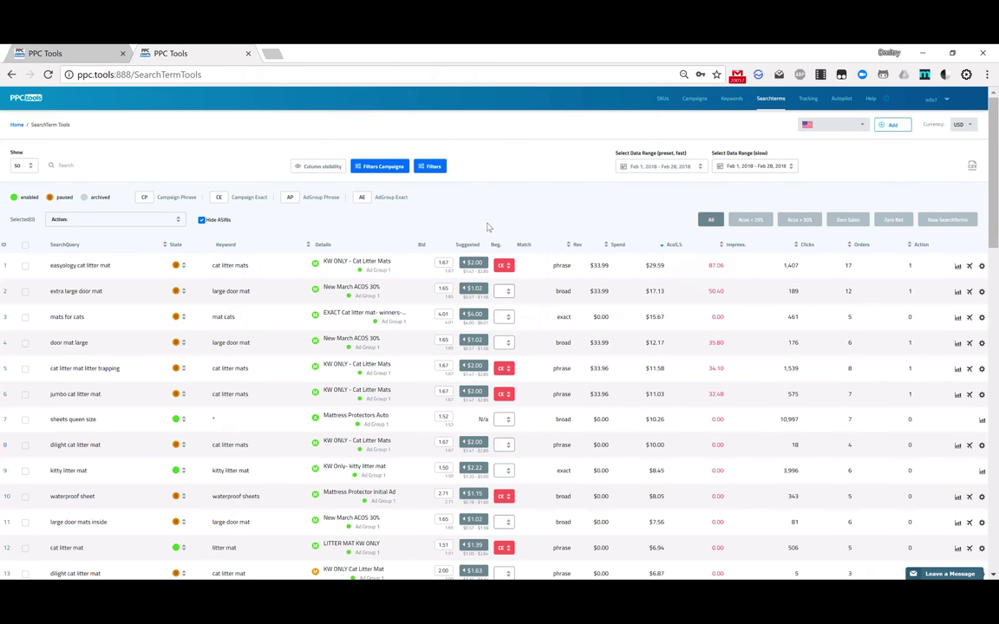
Select the search terms "easyology cat litter mat", "extra large door mat" and "mats for cats" and view their bulk actions.
click(25, 267)
click(25, 292)
click(25, 317)
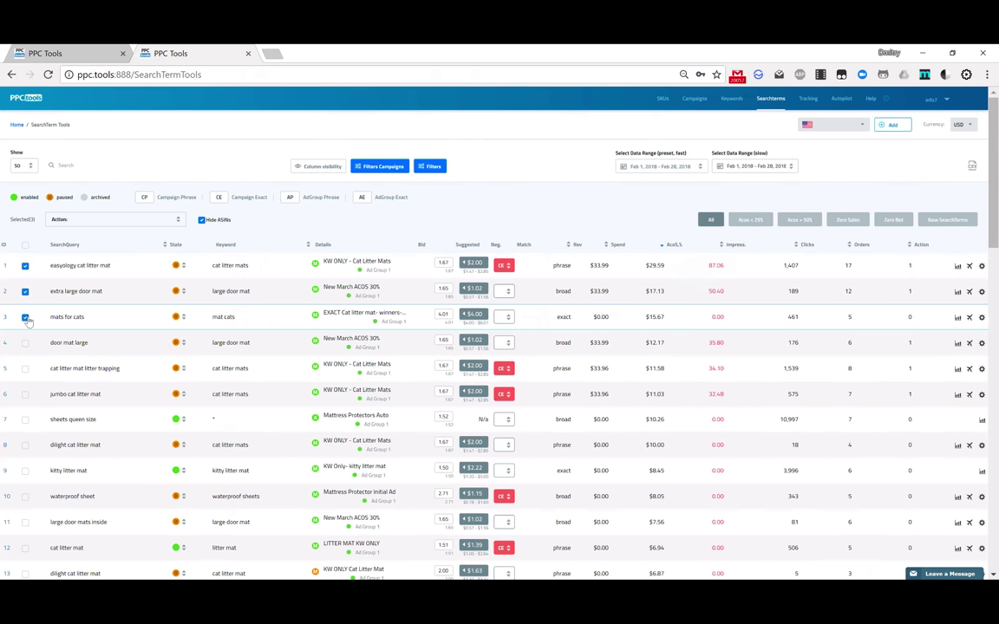
click(149, 222)
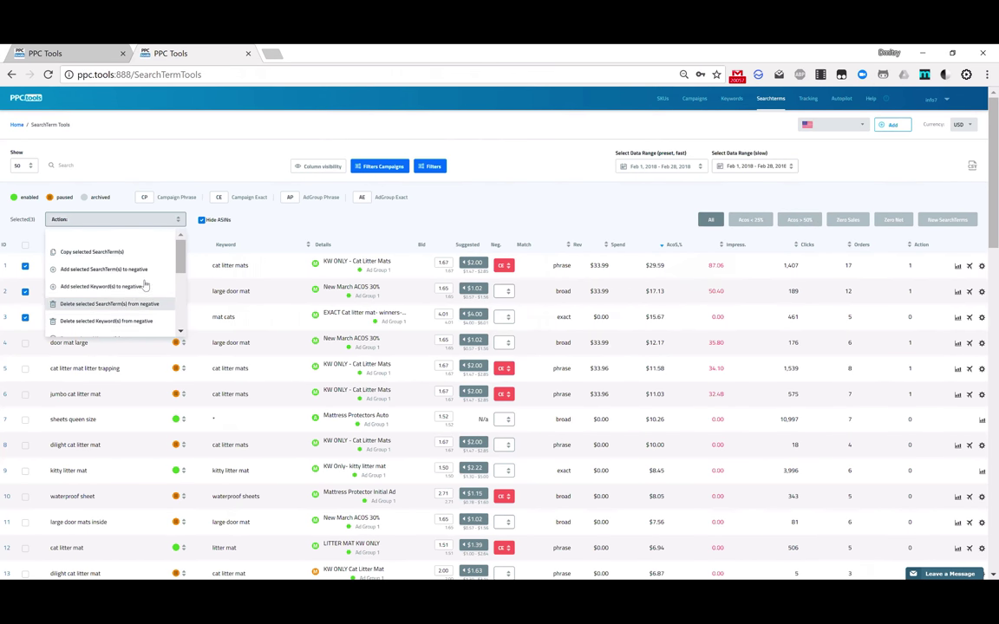
click(245, 196)
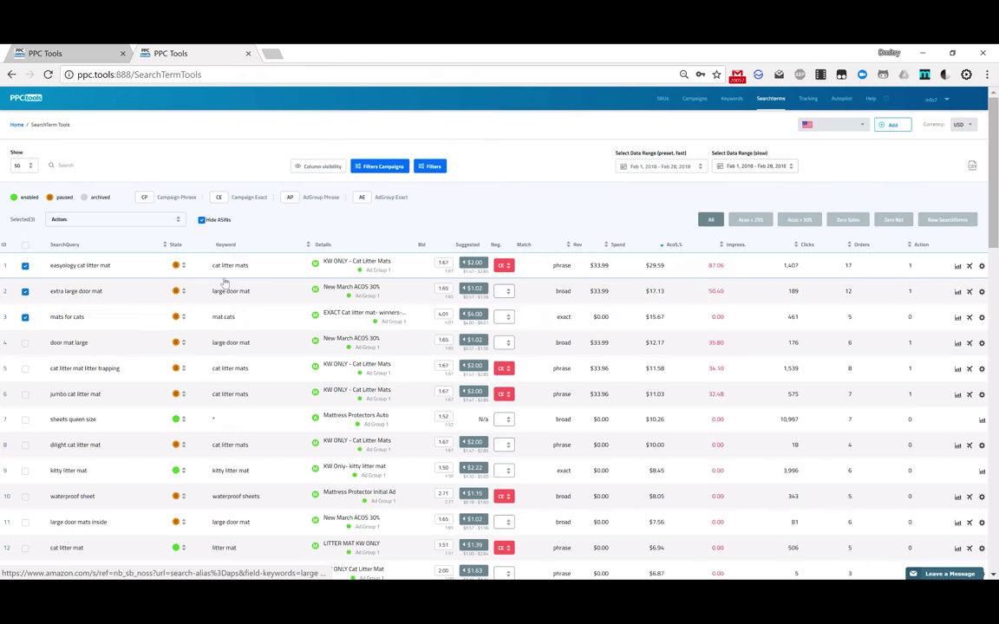
Try adding the selected search terms to negative with the Exact match type, and close the dialog without saving.
click(139, 220)
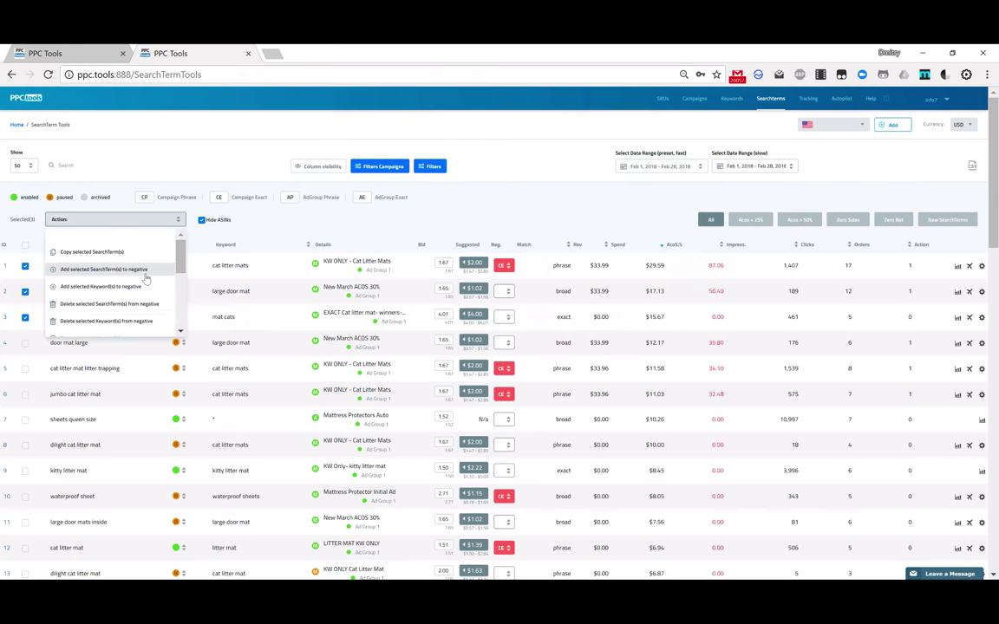
click(145, 274)
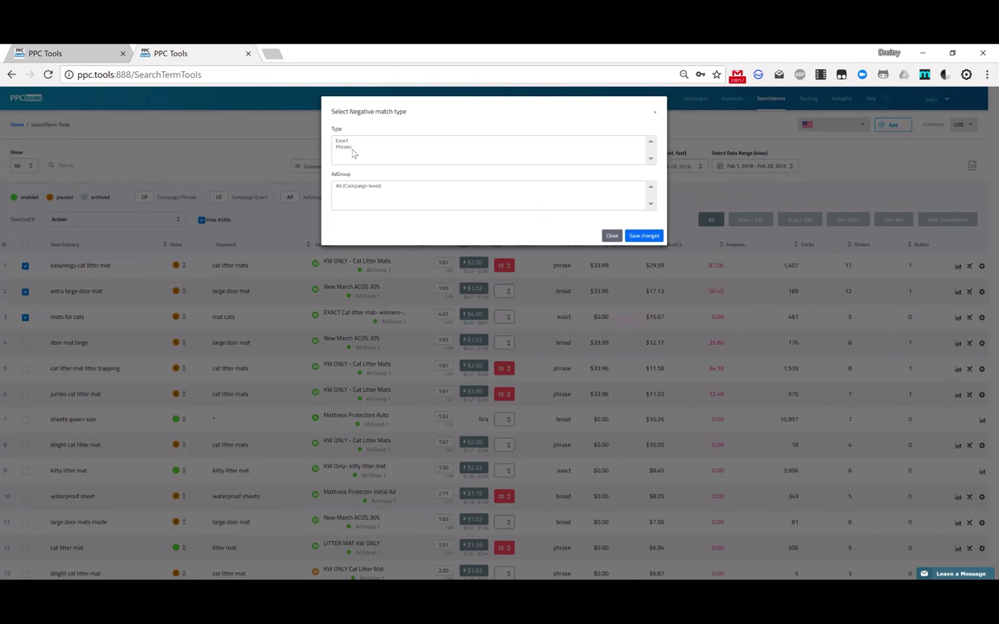
click(346, 148)
click(344, 141)
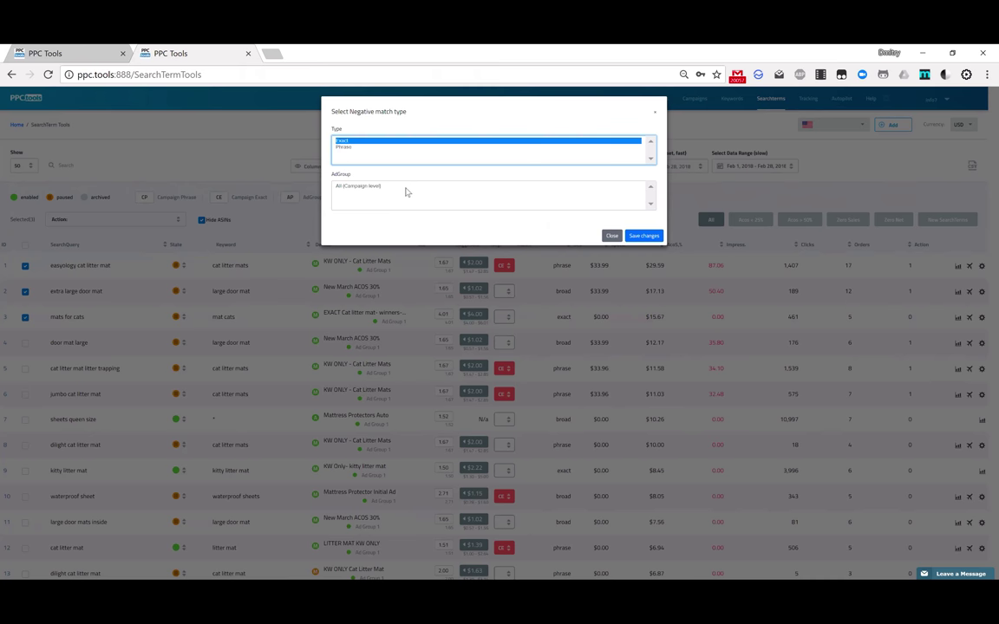
click(607, 238)
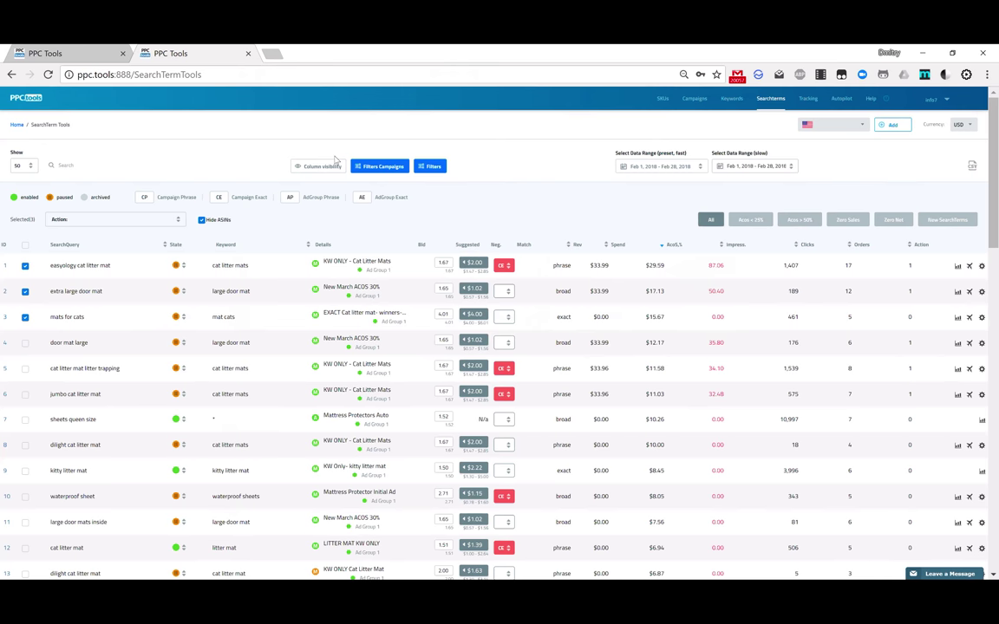
Return to the Keyword Tools page in the first browser tab and leave the meeting's full-screen view.
click(105, 48)
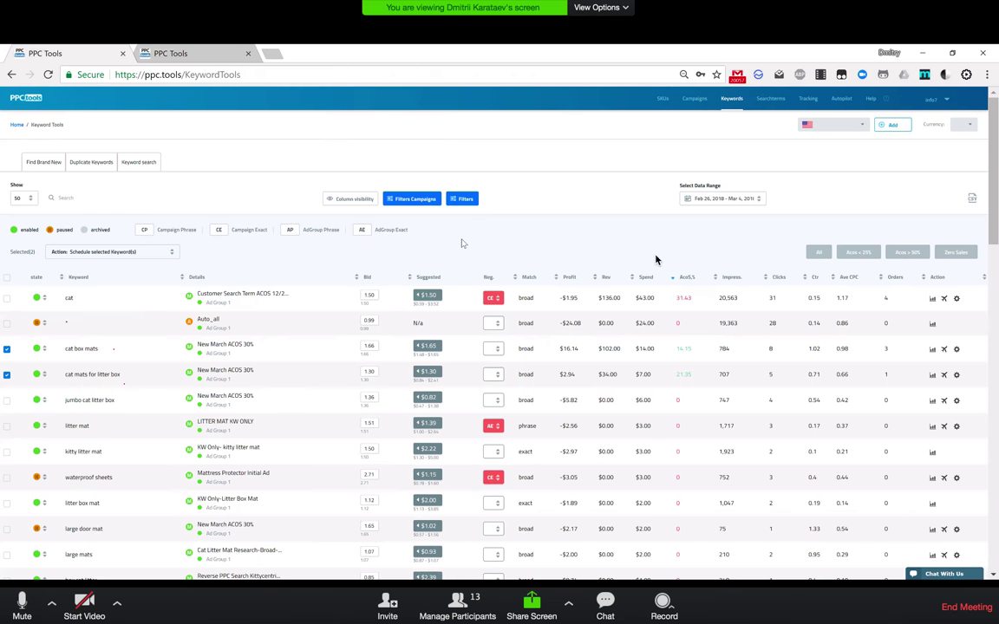
key(Escape)
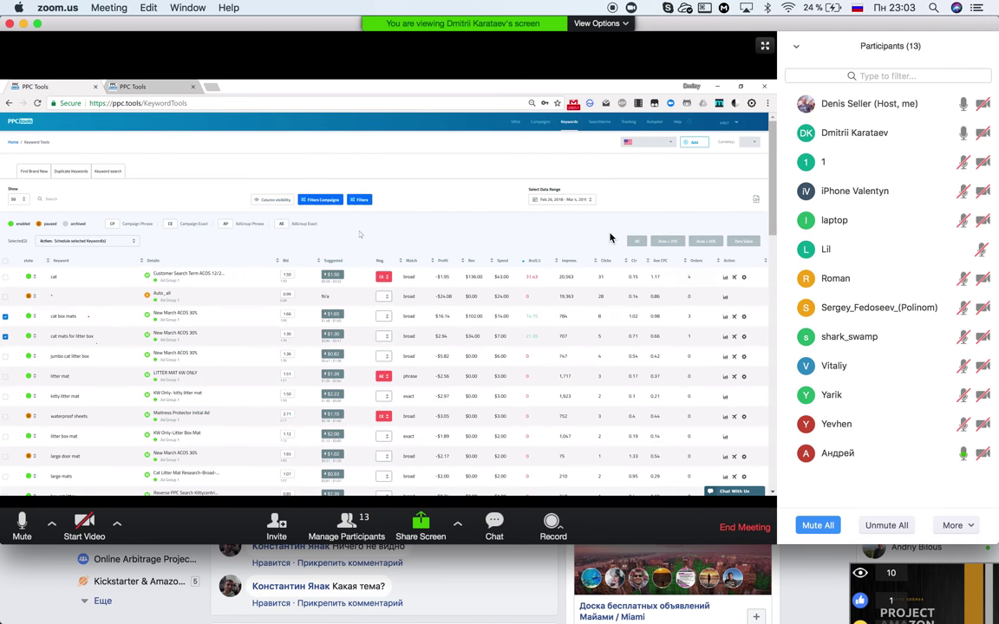
Switch to the Project Amazon Facebook group in Chrome, open the live broadcast post and read its comments.
click(49, 585)
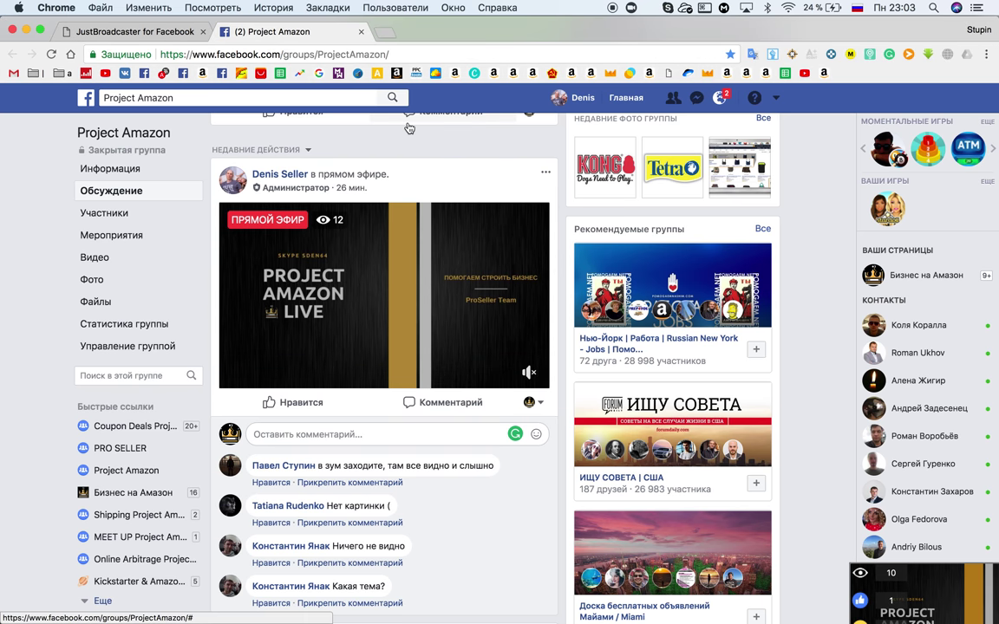
scroll(393, 248, up, 2)
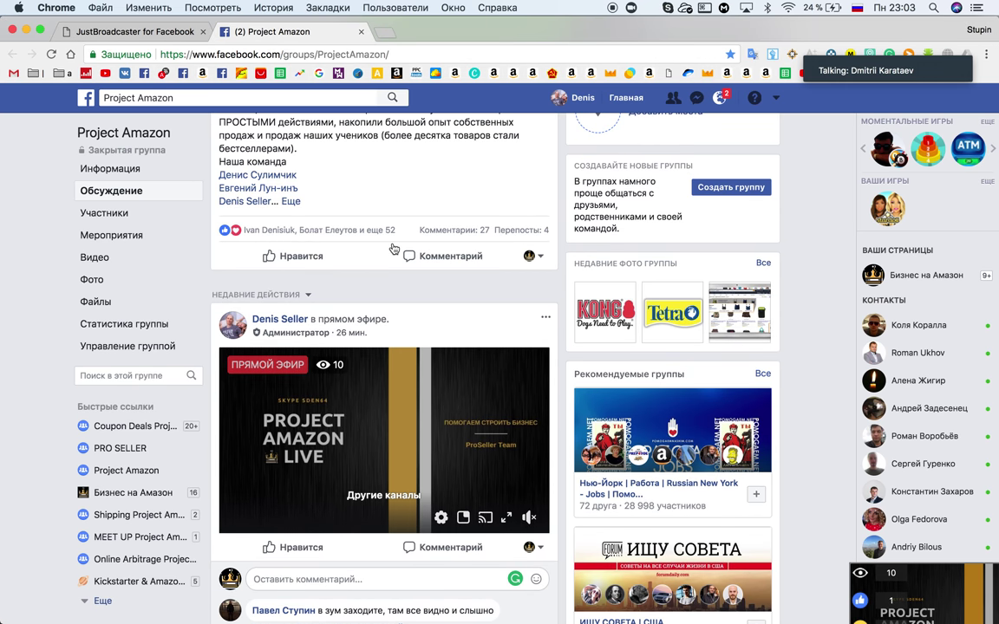
scroll(393, 249, down, 3)
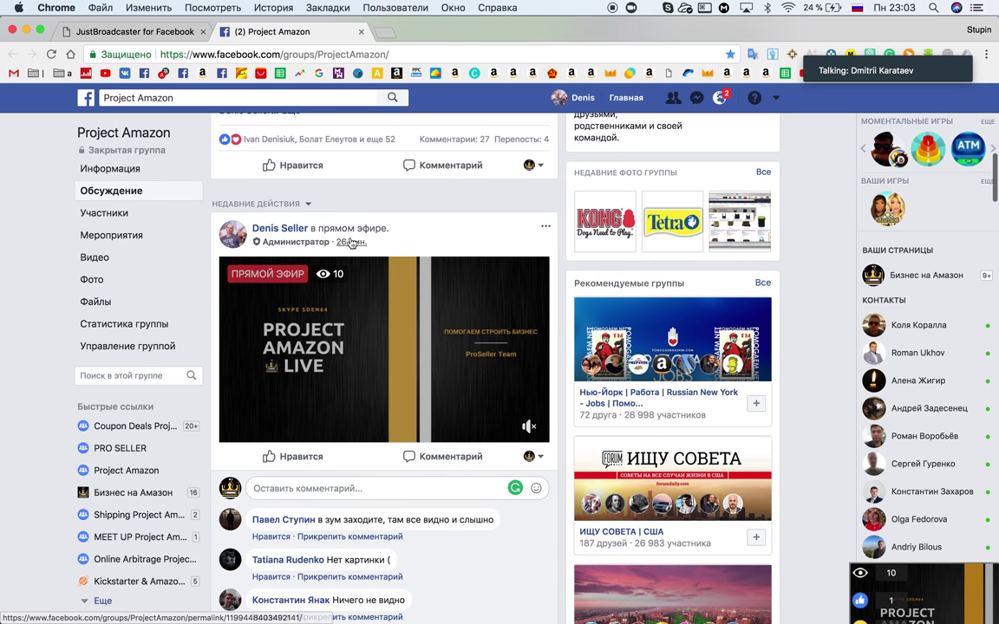
click(351, 242)
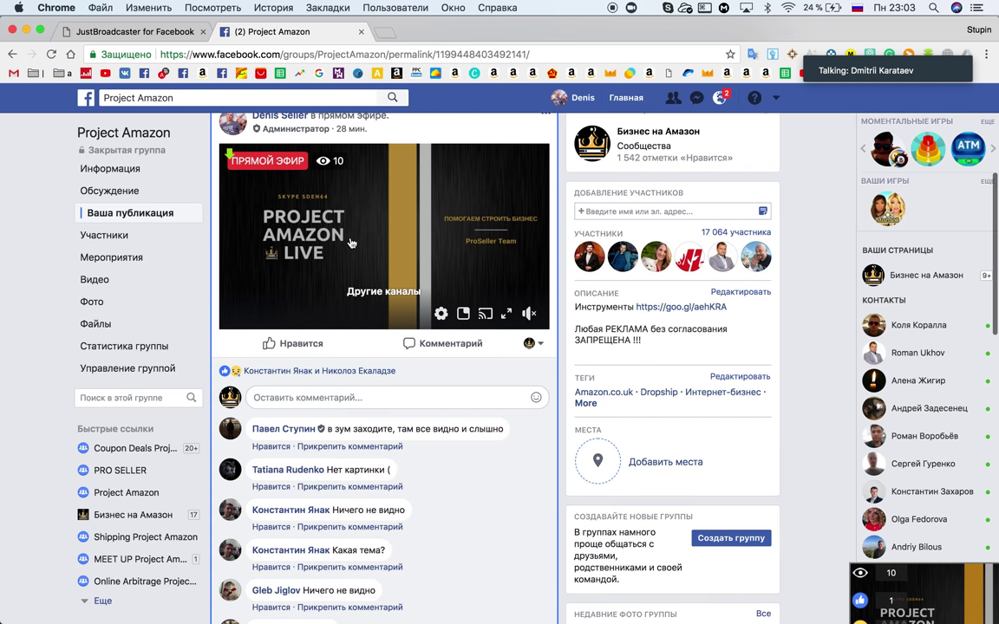
scroll(351, 243, down, 5)
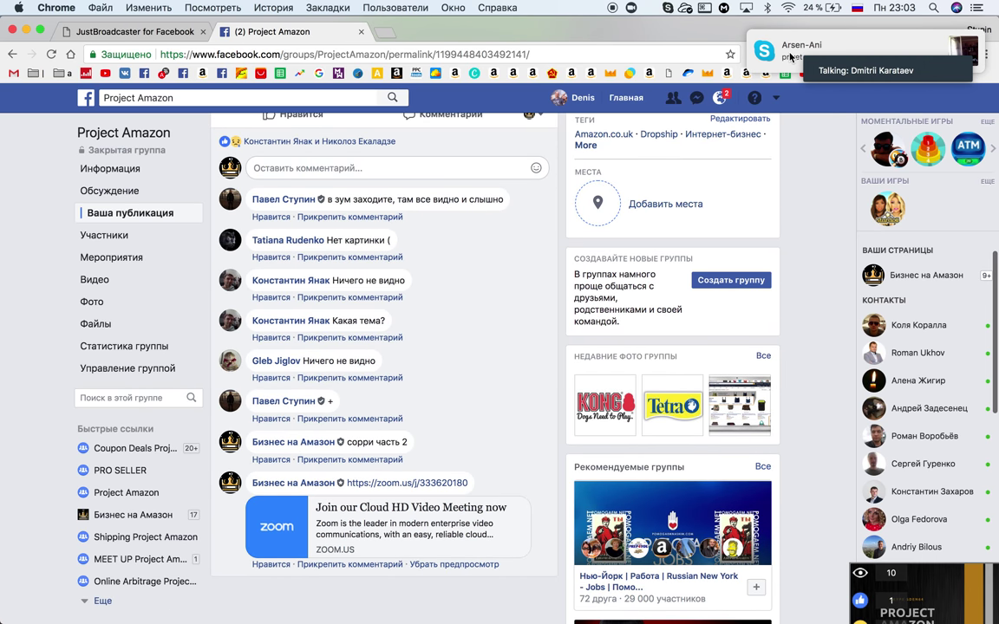
Quit Skype and bring the live broadcast video in the Project Amazon Facebook post back into view.
mouse_move(408, 618)
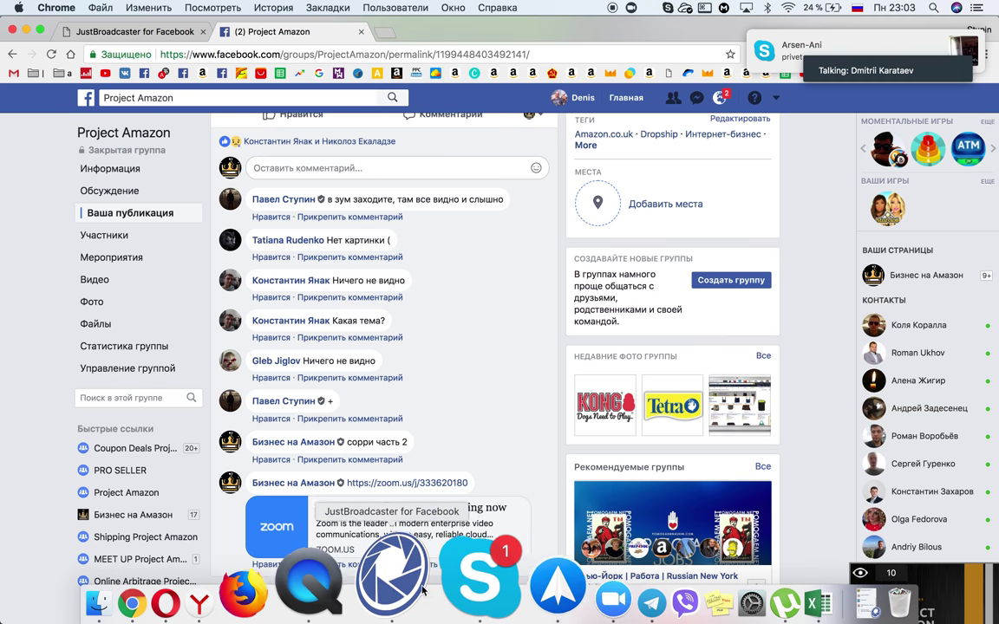
right_click(444, 572)
click(483, 504)
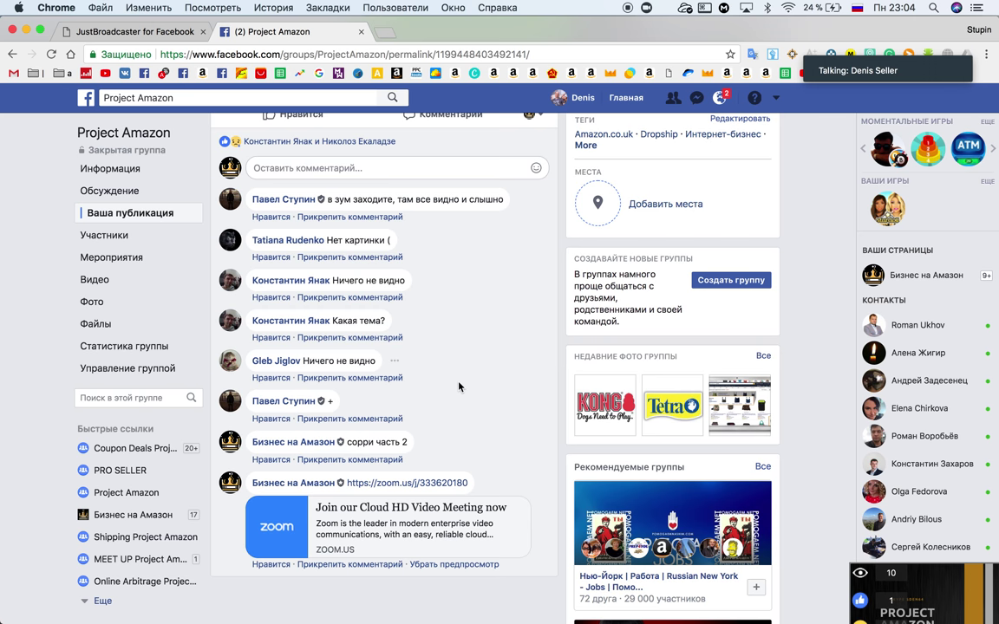
scroll(442, 464, up, 5)
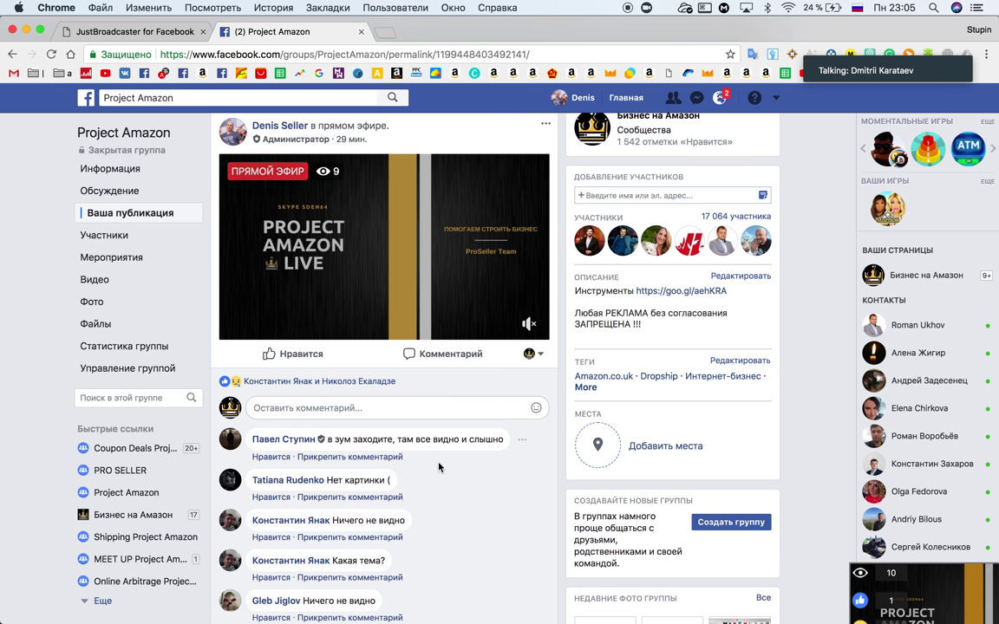
Switch to the Zoom meeting, hide the participants list and enlarge the meeting window to fill most of the screen.
mouse_move(491, 607)
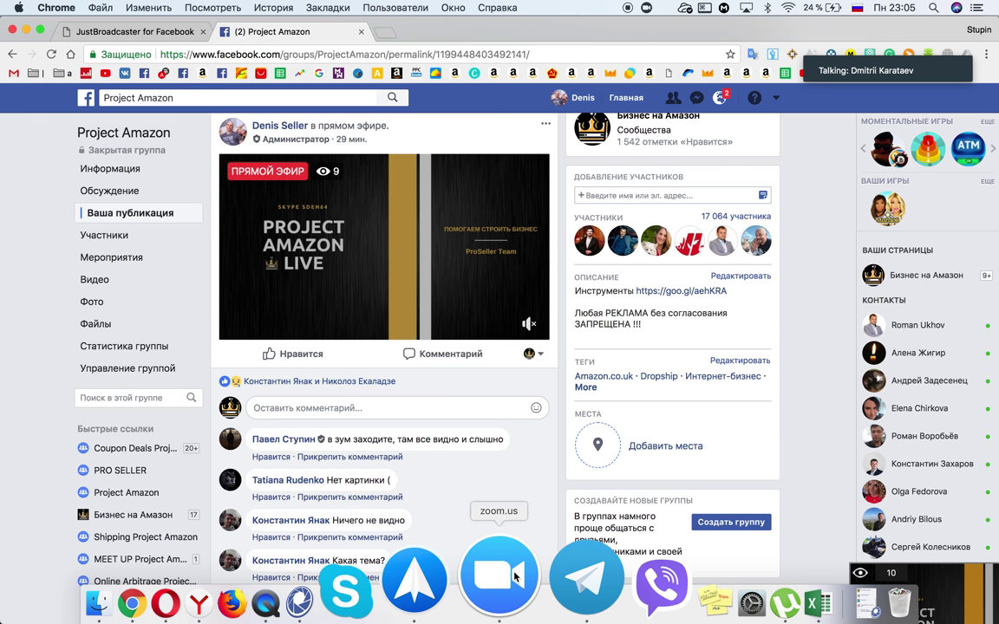
click(514, 576)
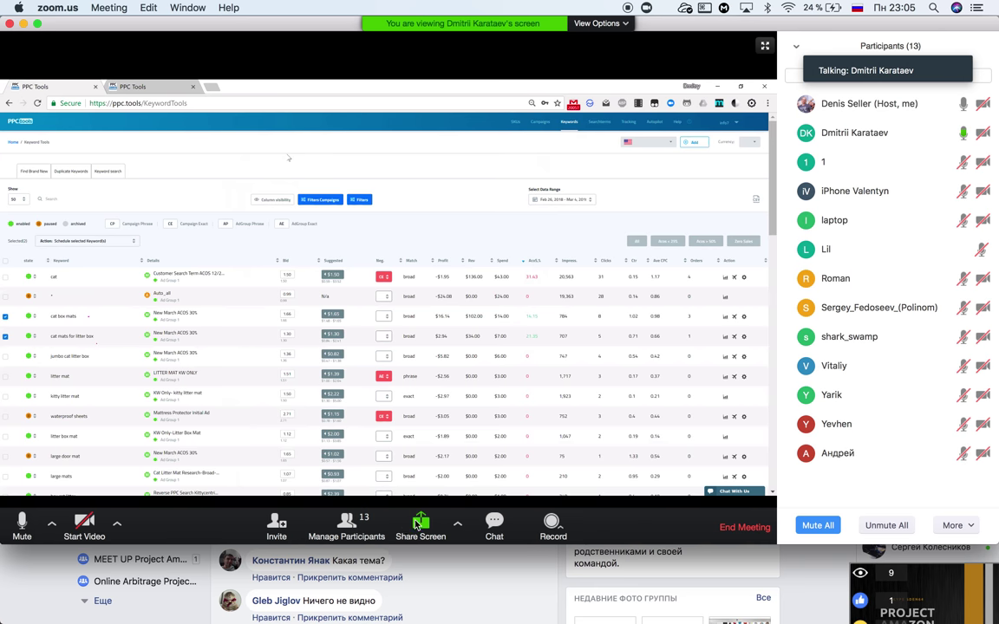
click(363, 525)
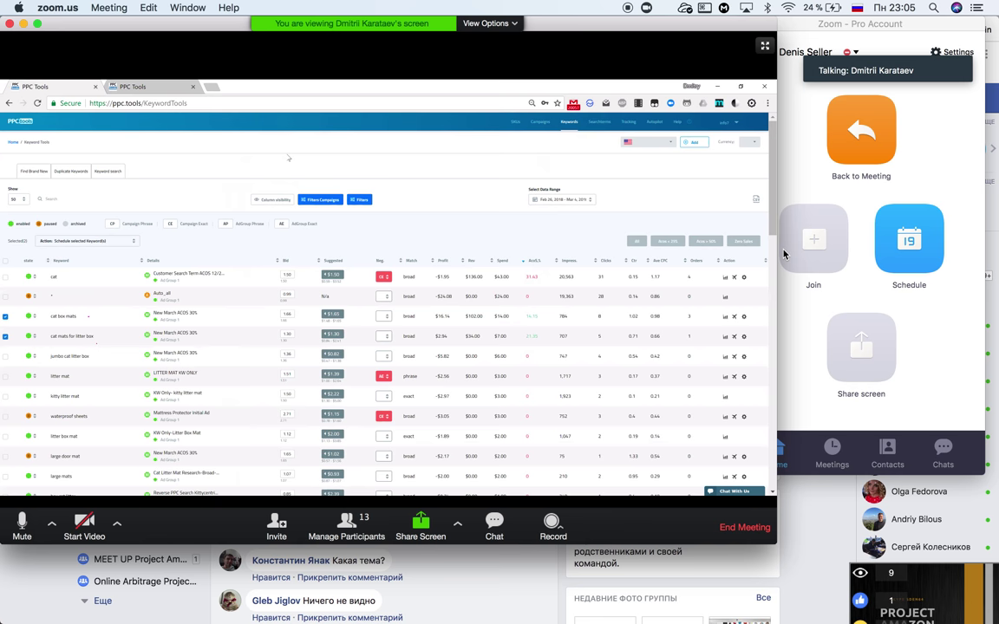
drag(778, 252, 994, 288)
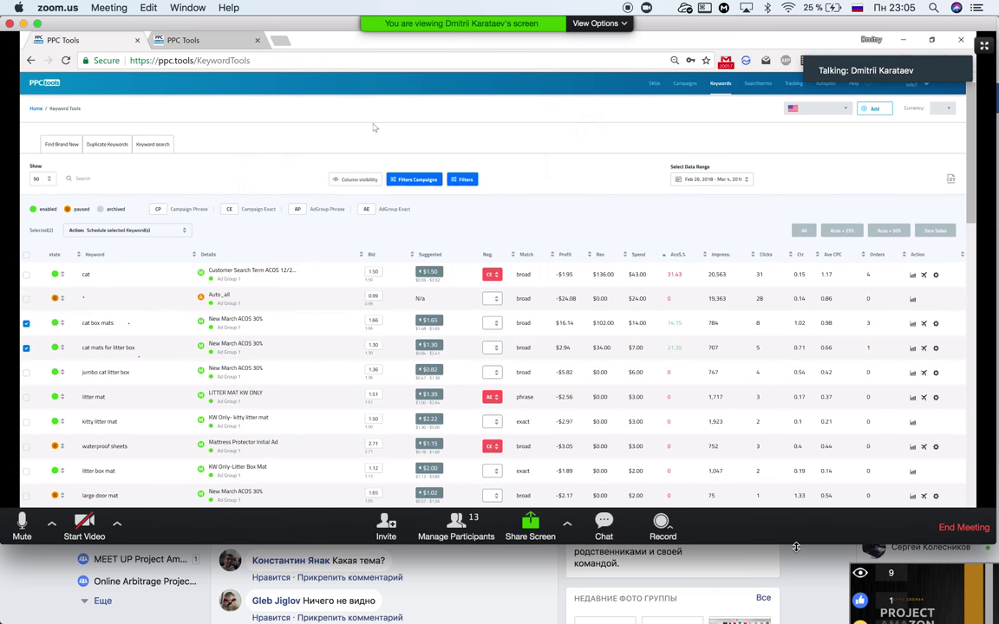
drag(795, 547, 793, 603)
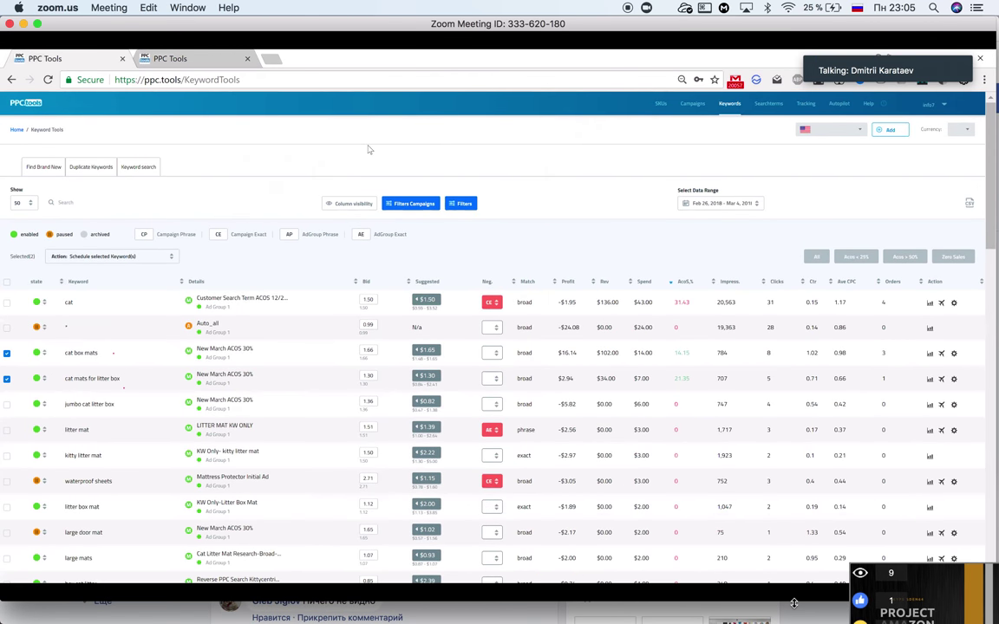
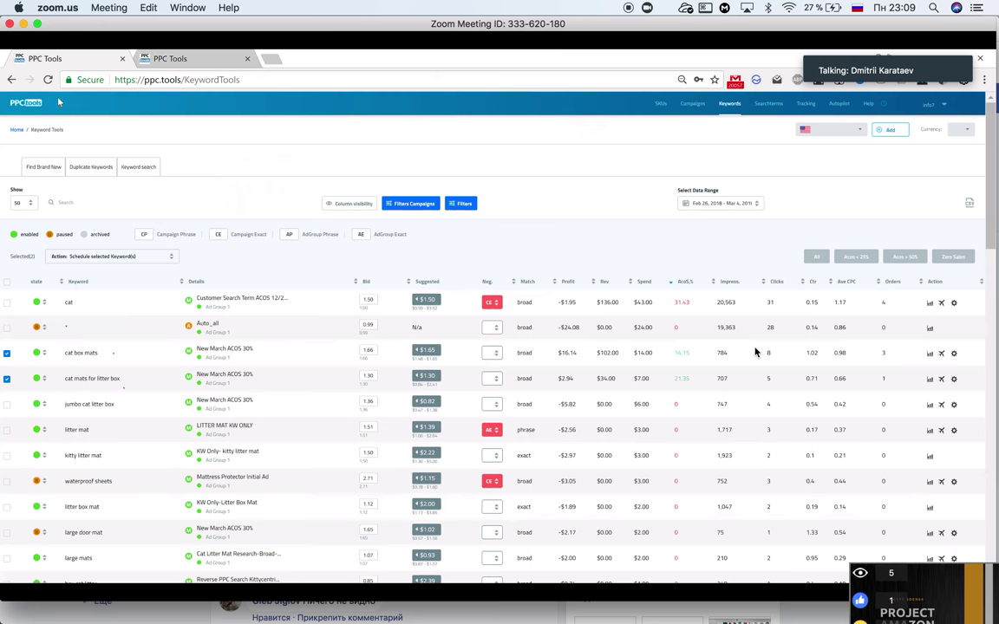
Go to the PPC Tools sign-in page from Keyword Tools and sign in with the prefilled account credentials.
click(26, 102)
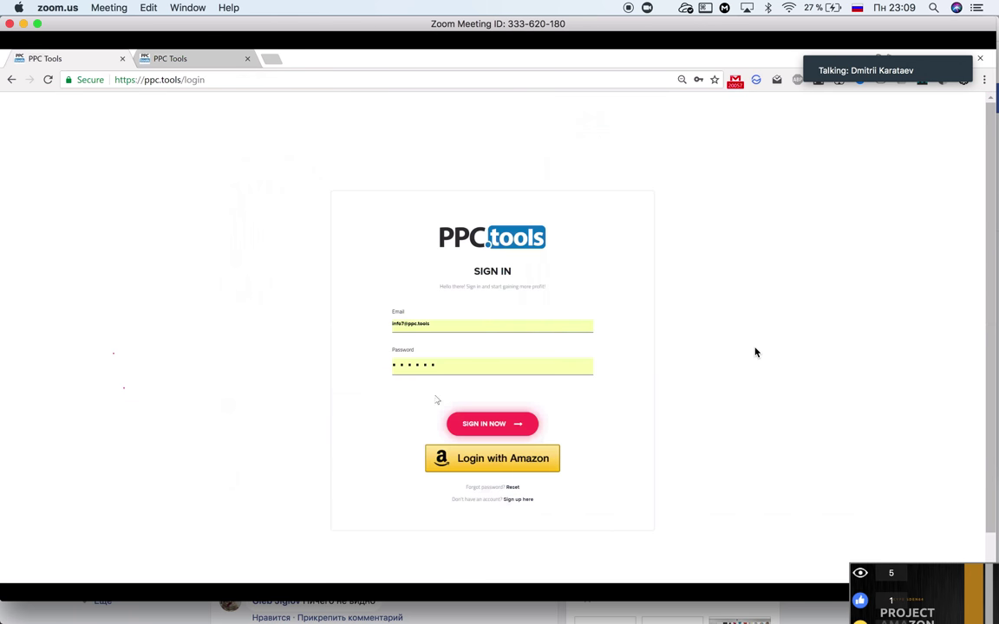
click(473, 424)
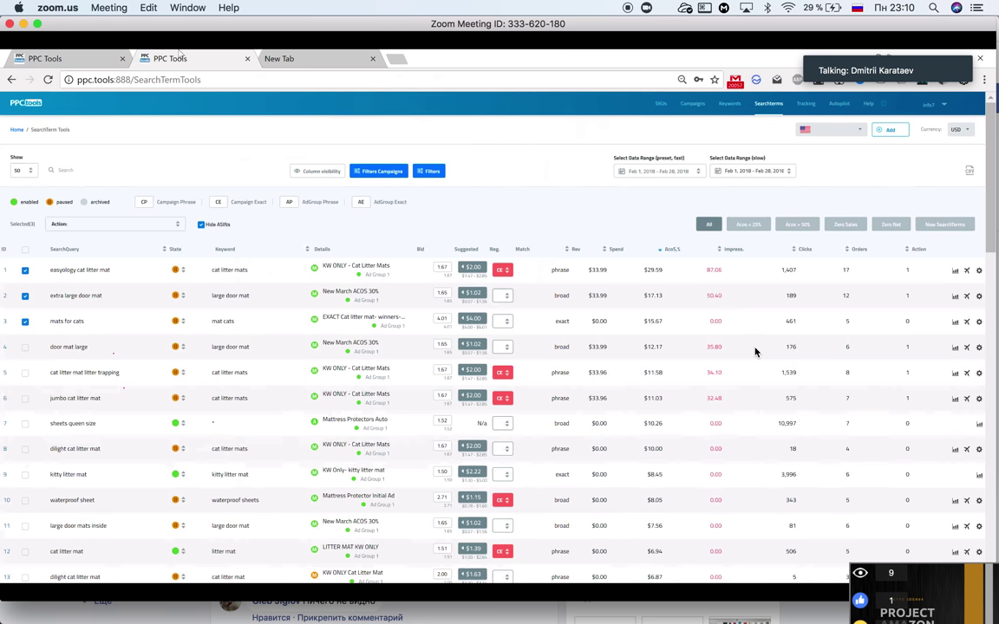
Switch to the Project Amazon live broadcast post in Chrome and check its comments for new questions from viewers.
mouse_move(468, 250)
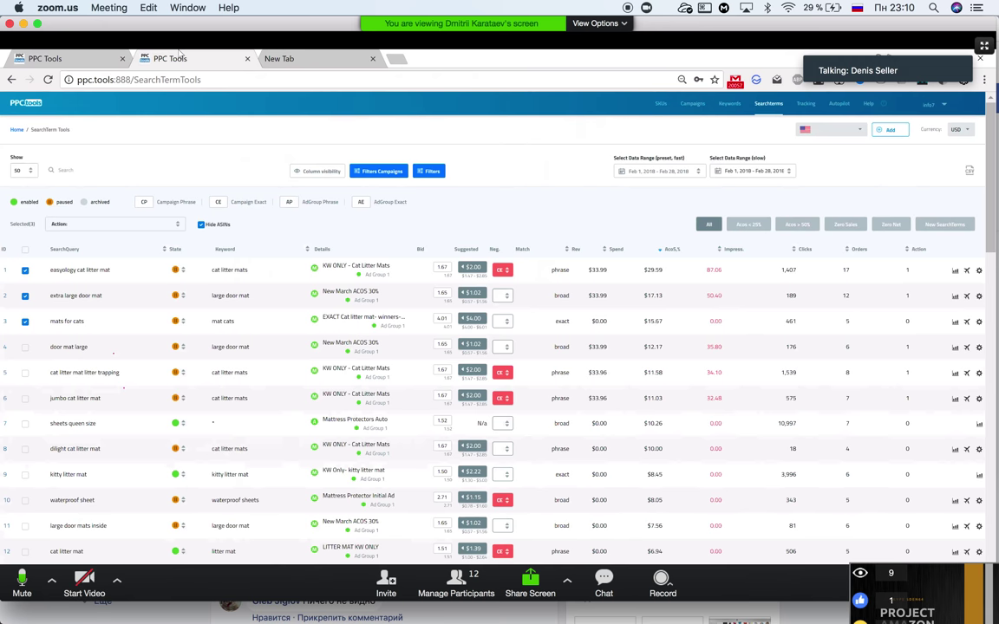
click(146, 618)
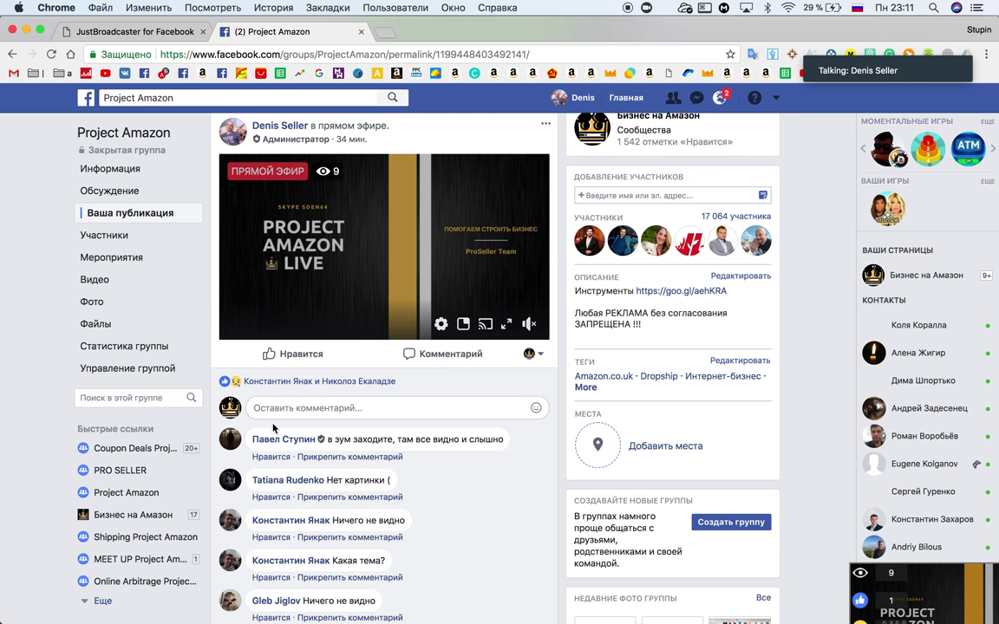
scroll(345, 353, up, 3)
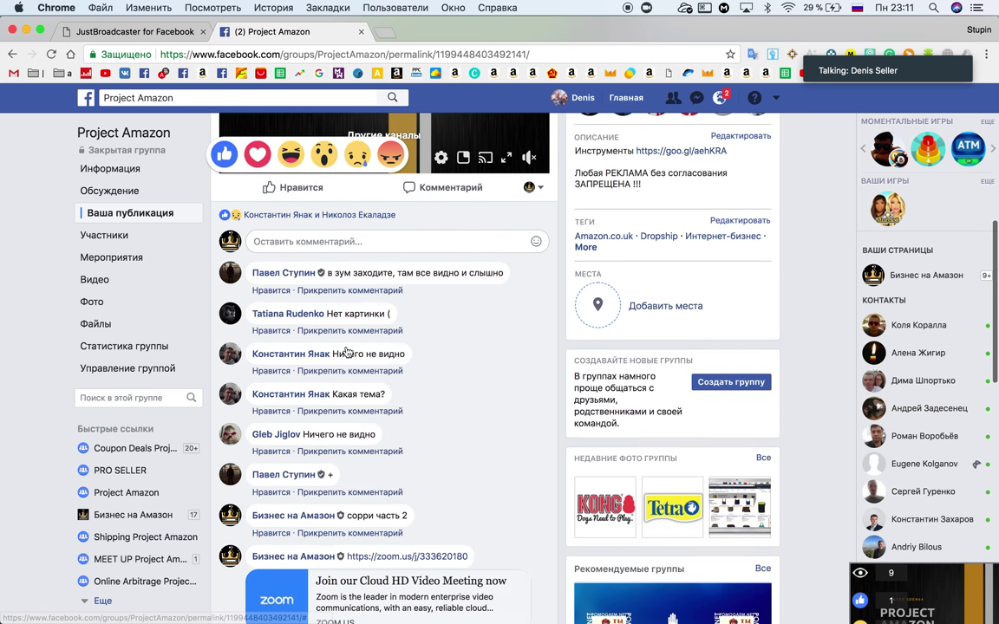
scroll(345, 354, down, 5)
scroll(345, 350, up, 3)
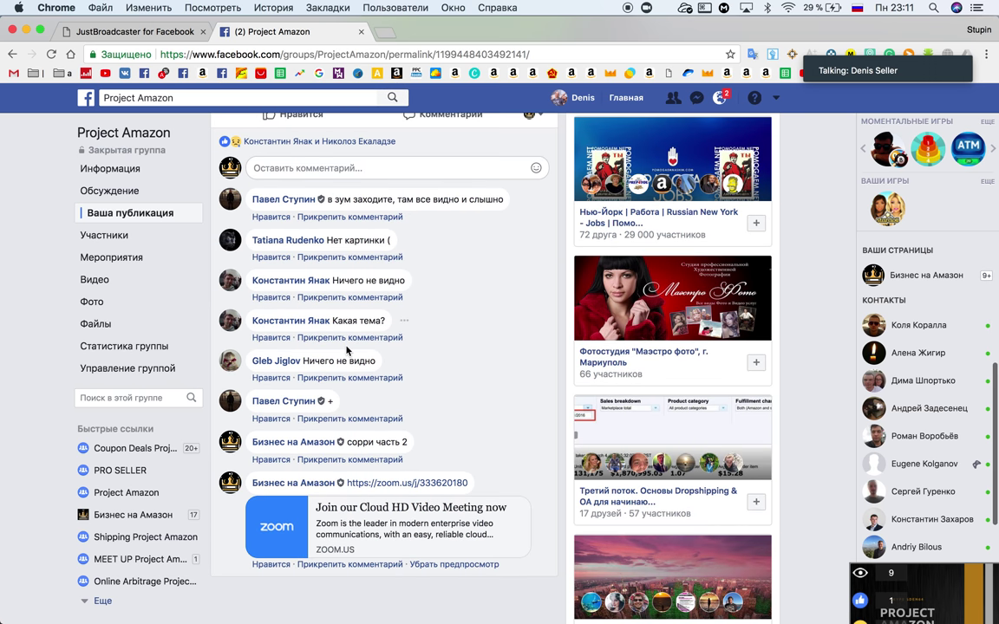
scroll(346, 350, up, 3)
scroll(346, 350, down, 2)
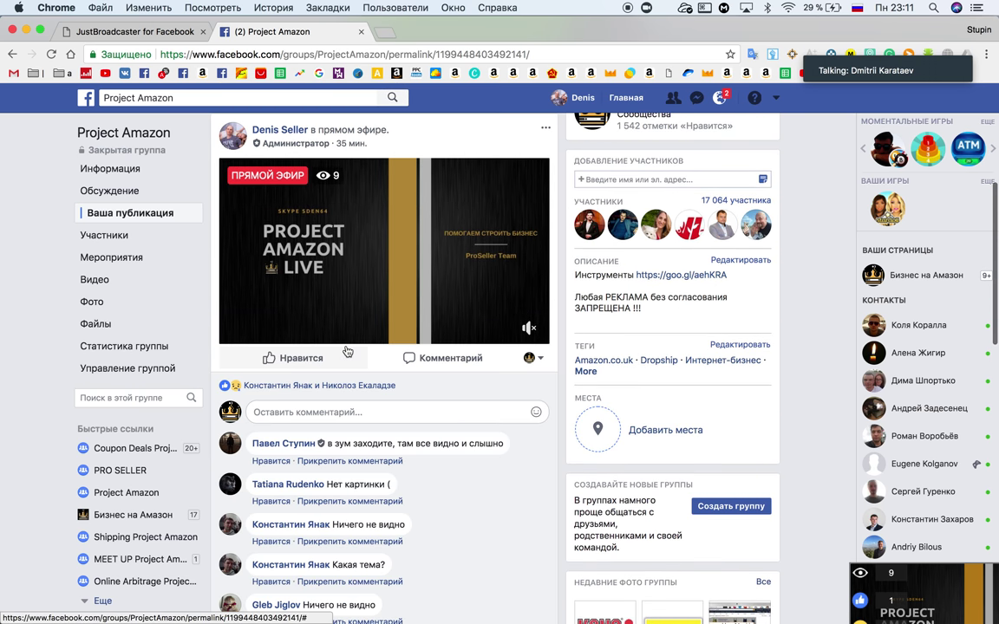
Switch to JustBroadcaster for Facebook and stop the live broadcast.
mouse_move(525, 606)
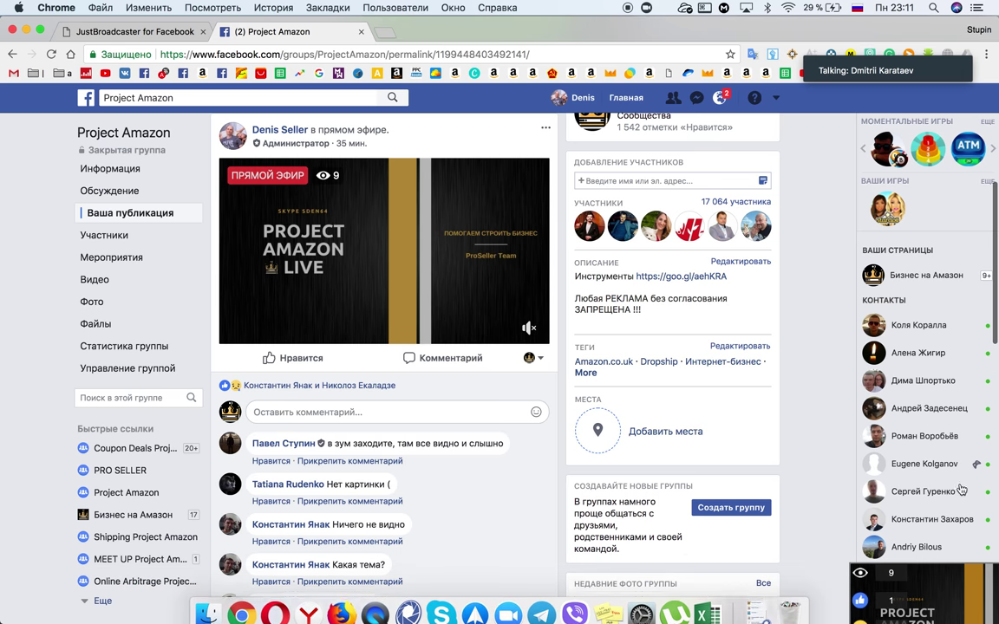
click(921, 604)
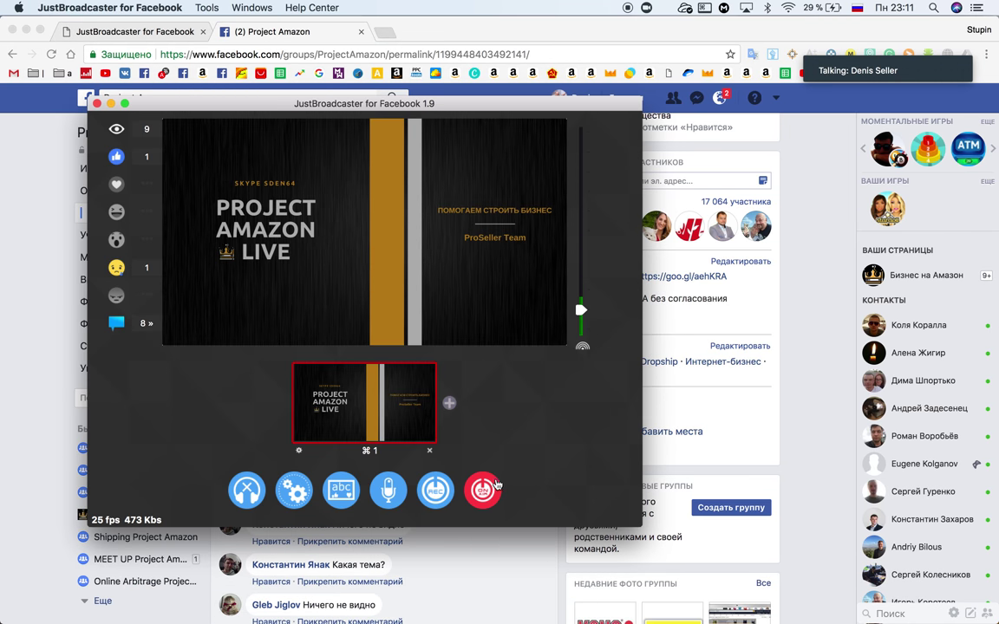
click(498, 482)
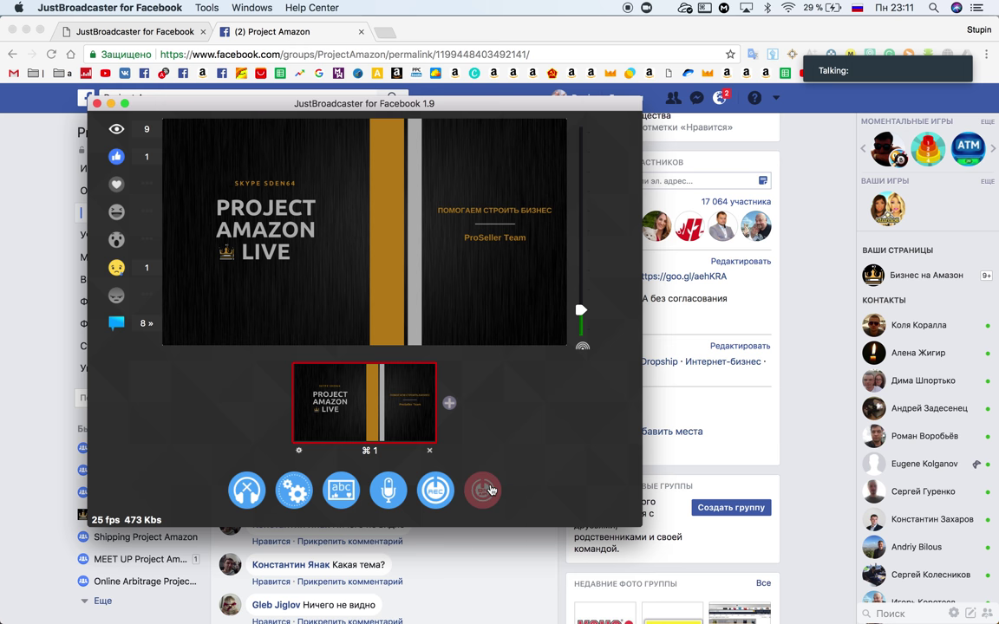